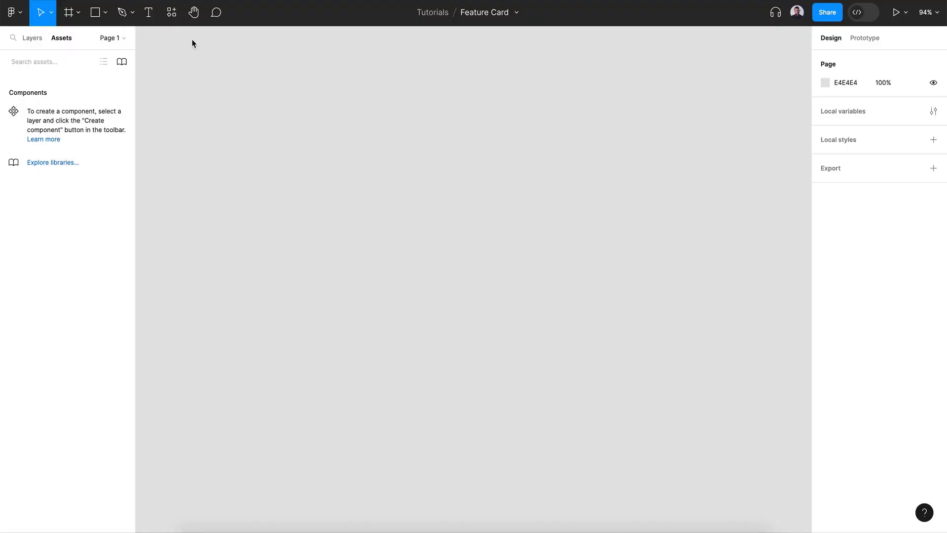
# Import three video-themed icons and a right-arrow icon onto the canvas with the Iconify plugin.
pyautogui.click(173, 19)
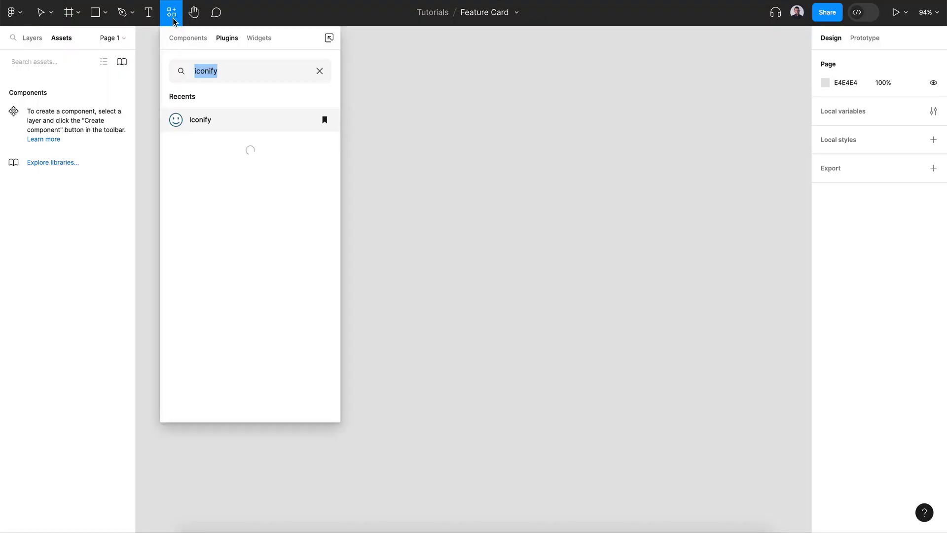
pyautogui.click(205, 119)
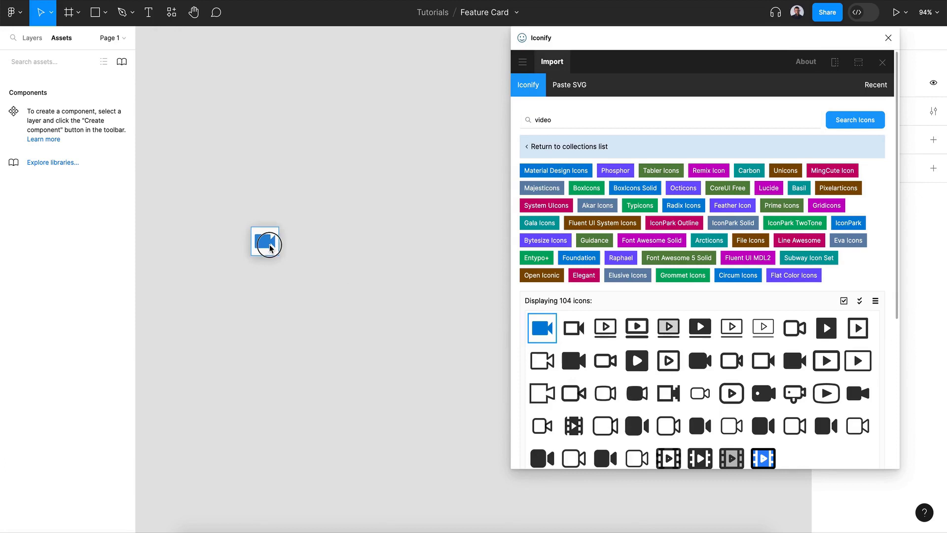
pyautogui.moveTo(270, 248); pyautogui.dragTo(268, 250)
pyautogui.click(546, 124)
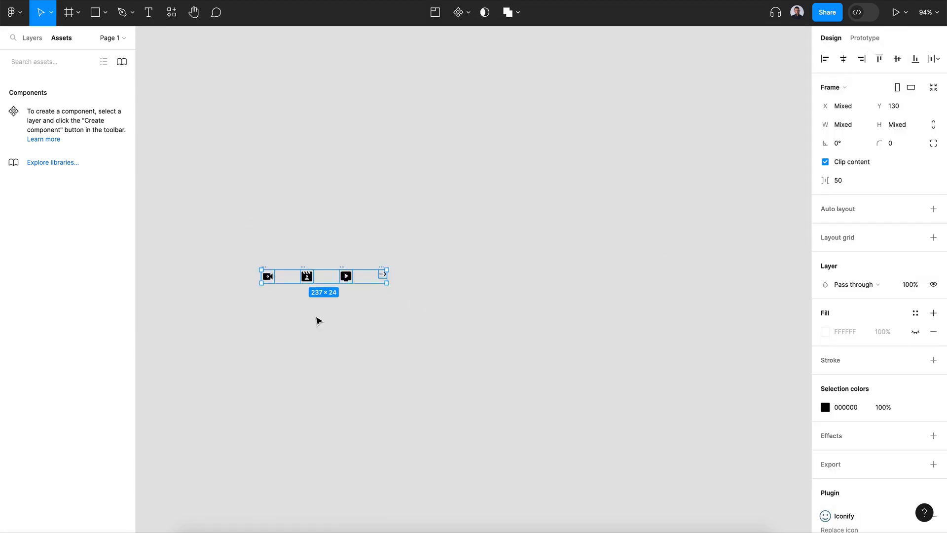
# Resize the three video icons to 64 × 64 and the arrow icon, moved clear of them, to 32 × 32.
pyautogui.scroll(5, 318, 321)
pyautogui.moveTo(232, 180); pyautogui.dragTo(478, 296)
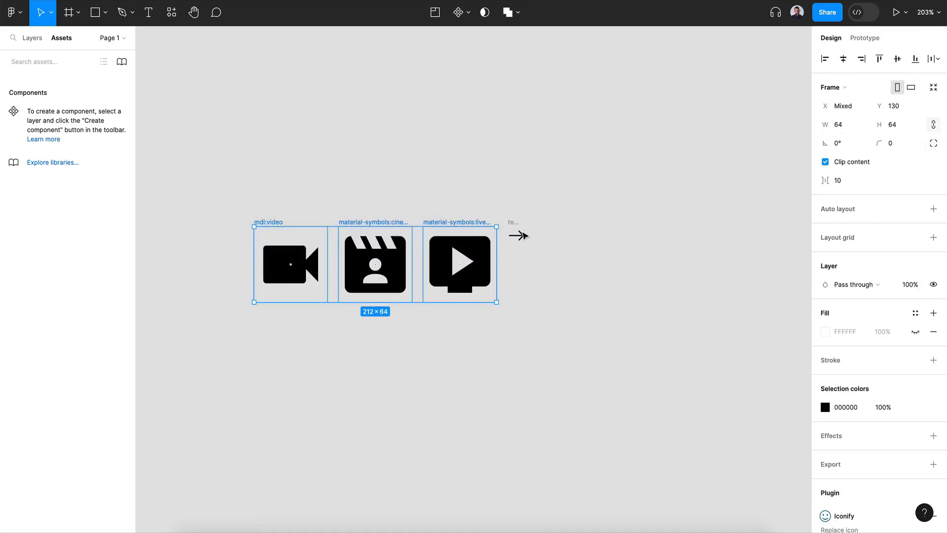
pyautogui.moveTo(512, 218); pyautogui.dragTo(573, 218)
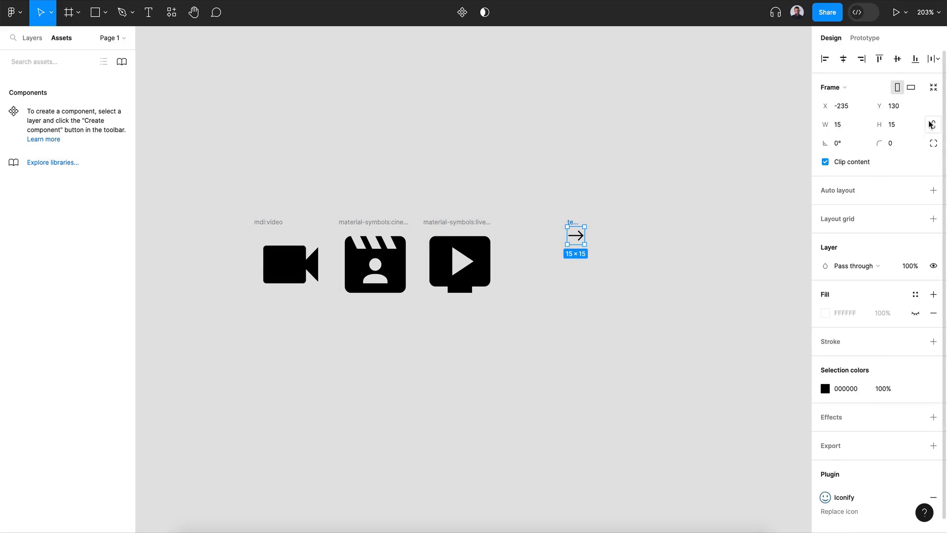
pyautogui.click(850, 126)
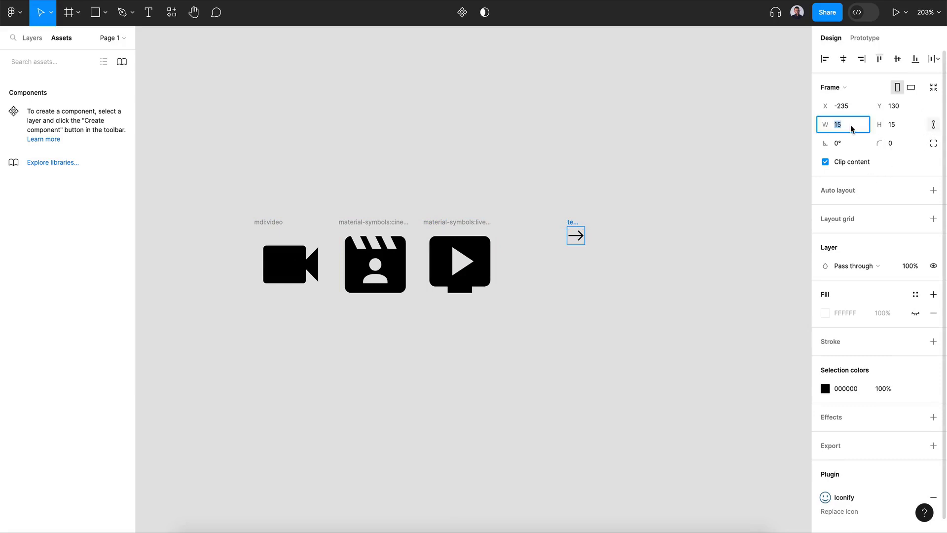
pyautogui.press('Return')
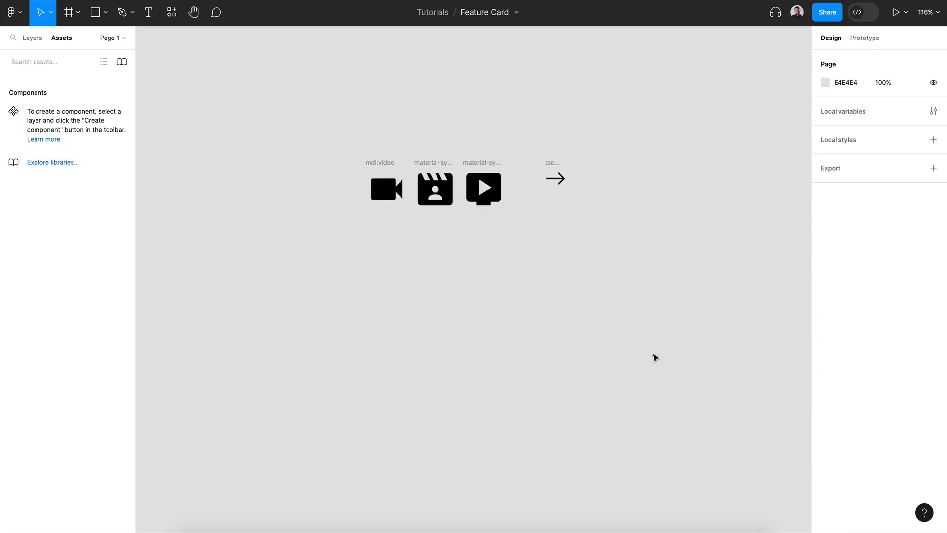
# Turn all four icons into separate components in one go with Create multiple components.
pyautogui.moveTo(325, 129); pyautogui.dragTo(680, 290)
pyautogui.click(470, 13)
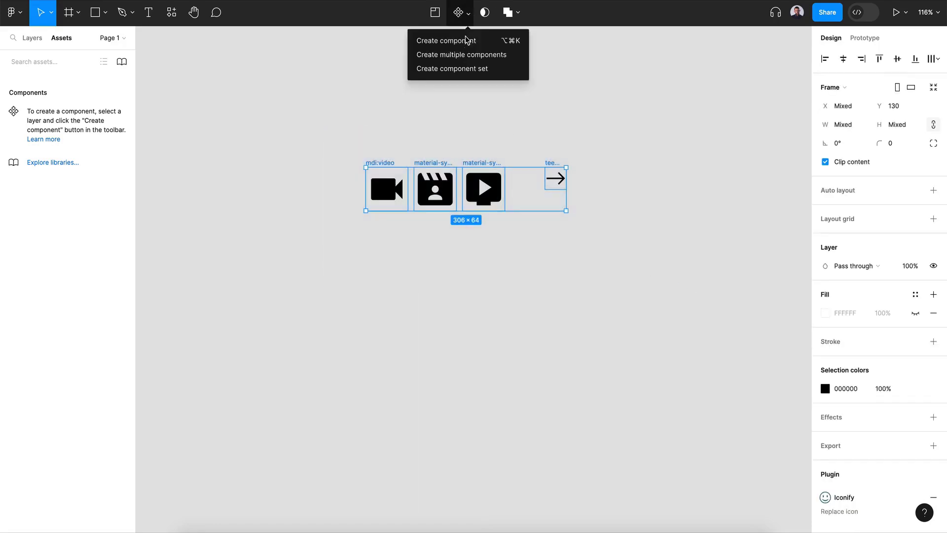
pyautogui.click(451, 55)
pyautogui.click(512, 102)
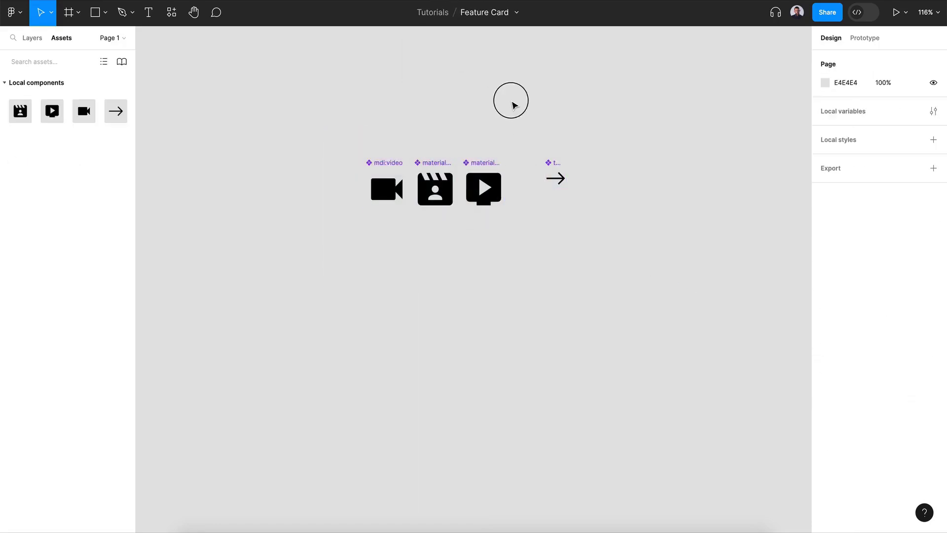
# Draw a card frame about 273 × 392 below the icons, with a corner radius of 10 and a drop shadow.
pyautogui.scroll(-3, 514, 106)
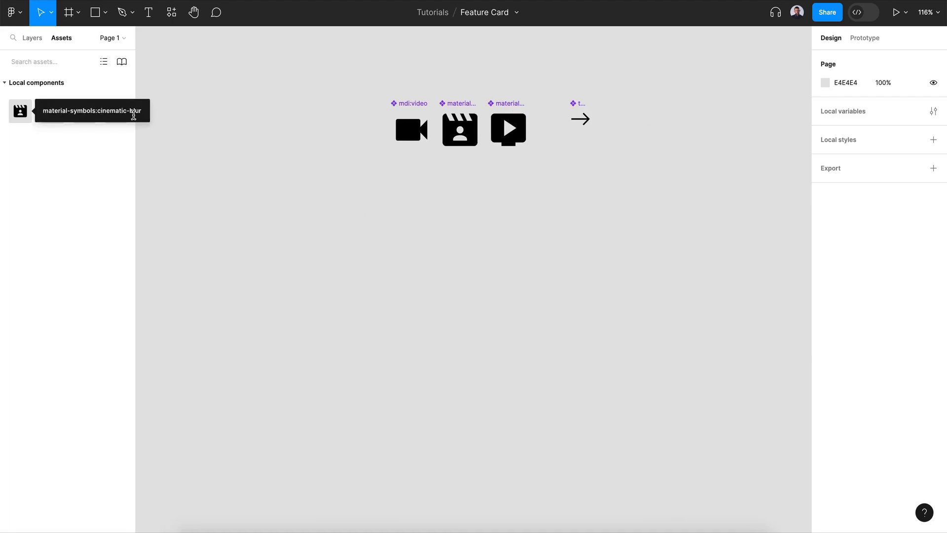
pyautogui.click(69, 12)
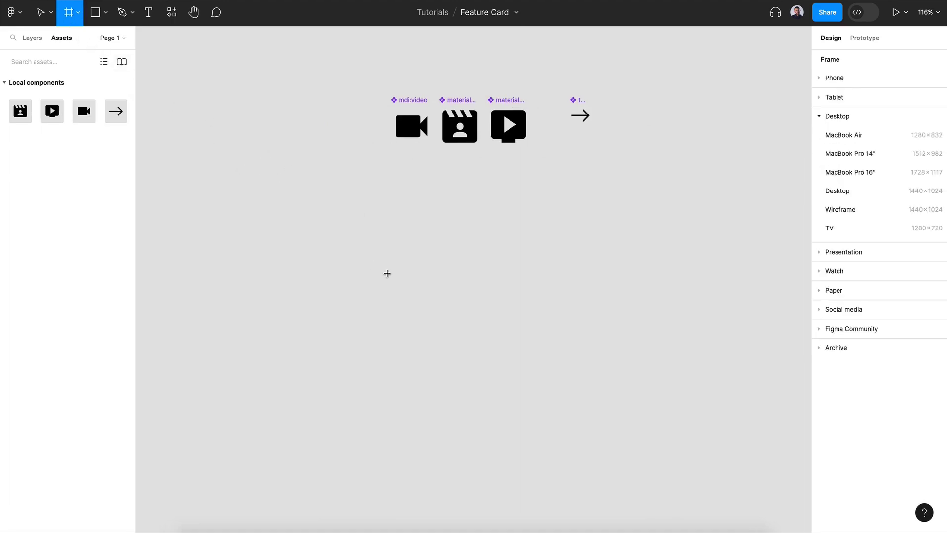
pyautogui.scroll(-4, 388, 274)
pyautogui.moveTo(369, 159); pyautogui.dragTo(547, 423)
pyautogui.click(910, 142)
pyautogui.write('4')
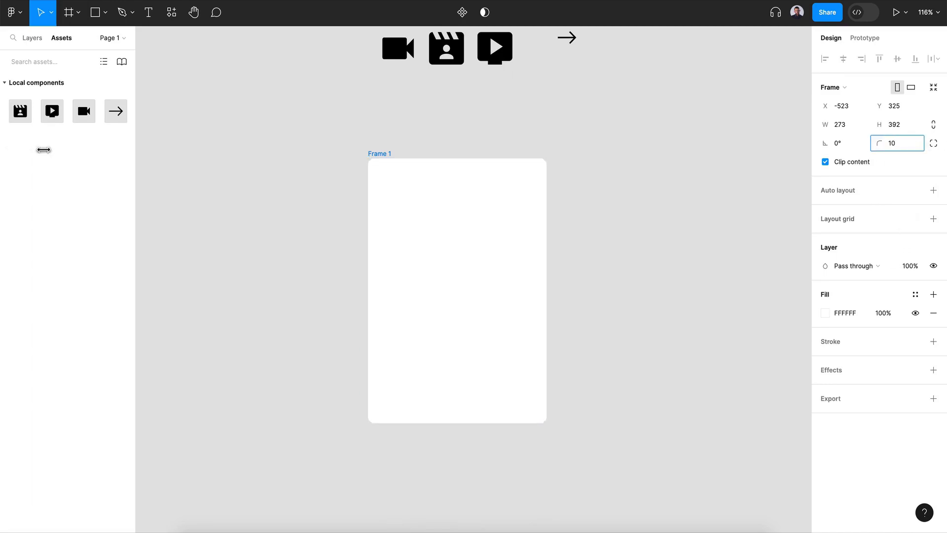
pyautogui.press('Return')
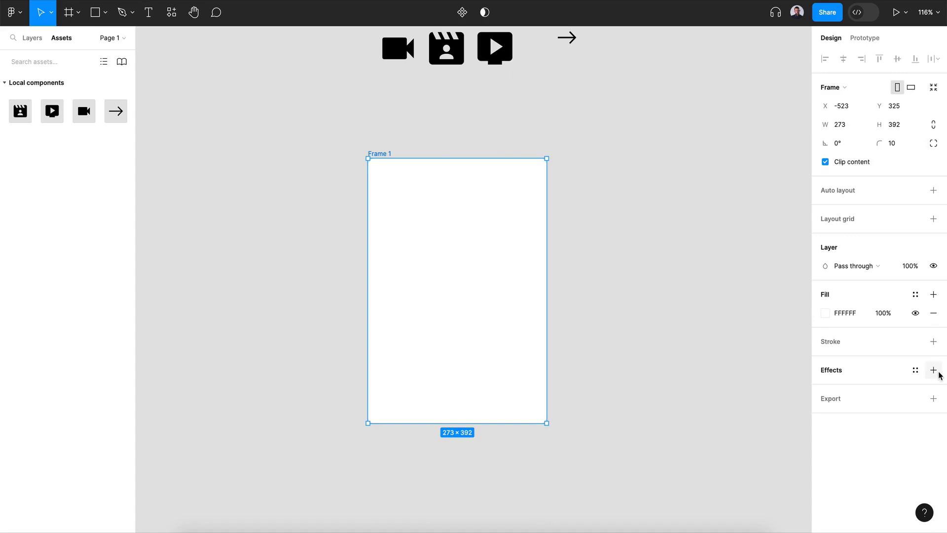
pyautogui.click(939, 374)
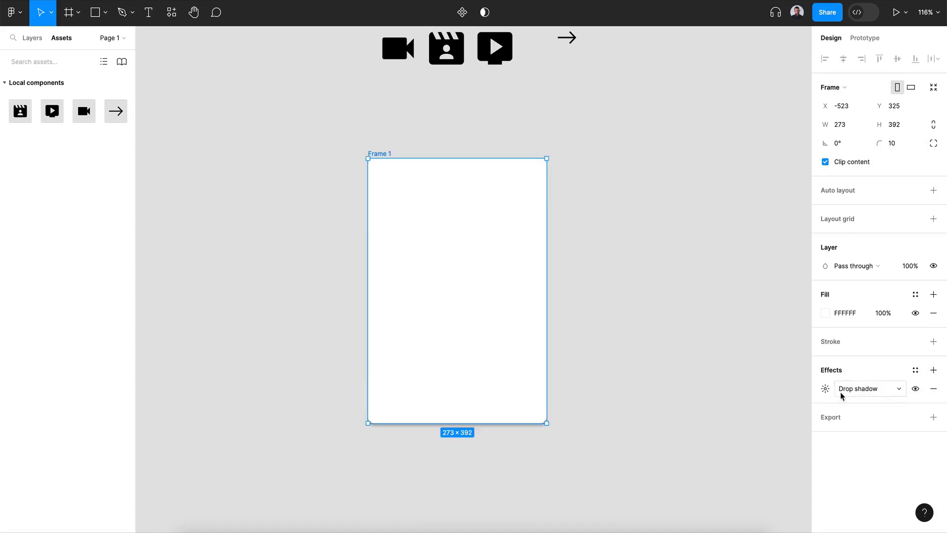
# Draw a tile frame about 77 × 74 in the card's upper left area with a corner radius of 10.
pyautogui.click(70, 14)
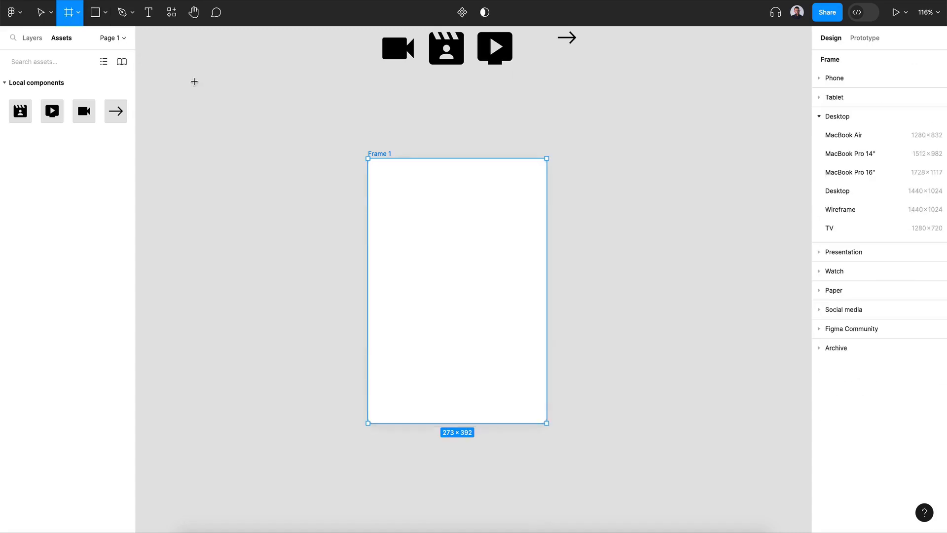
pyautogui.moveTo(378, 176); pyautogui.dragTo(433, 227)
pyautogui.click(899, 149)
pyautogui.write('10')
pyautogui.press('Return')
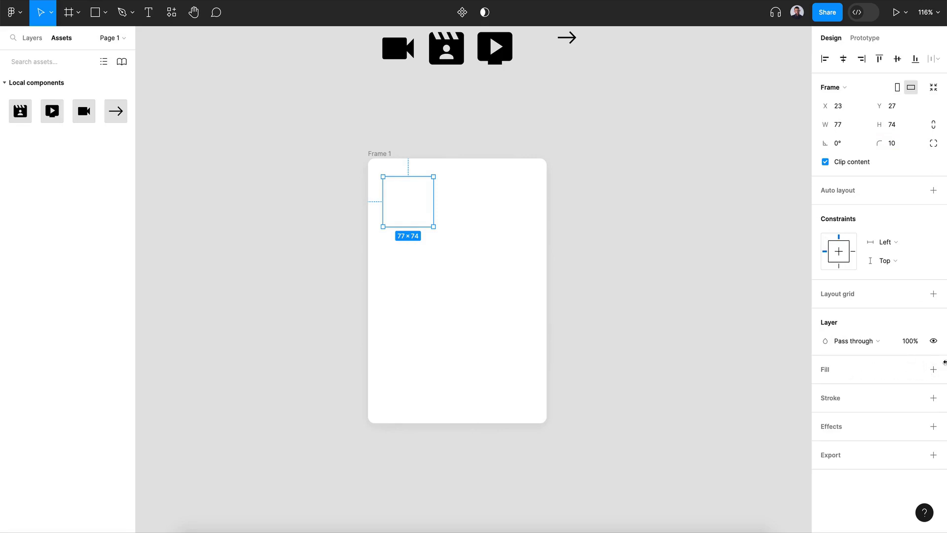
# Give the tile a linear gradient fill running from light pink to magenta.
pyautogui.click(933, 369)
pyautogui.click(825, 388)
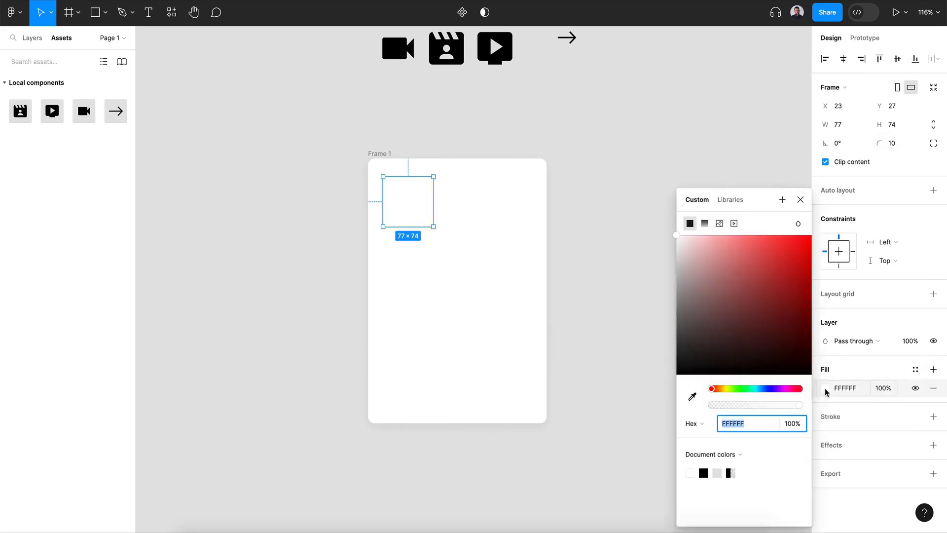
pyautogui.click(705, 224)
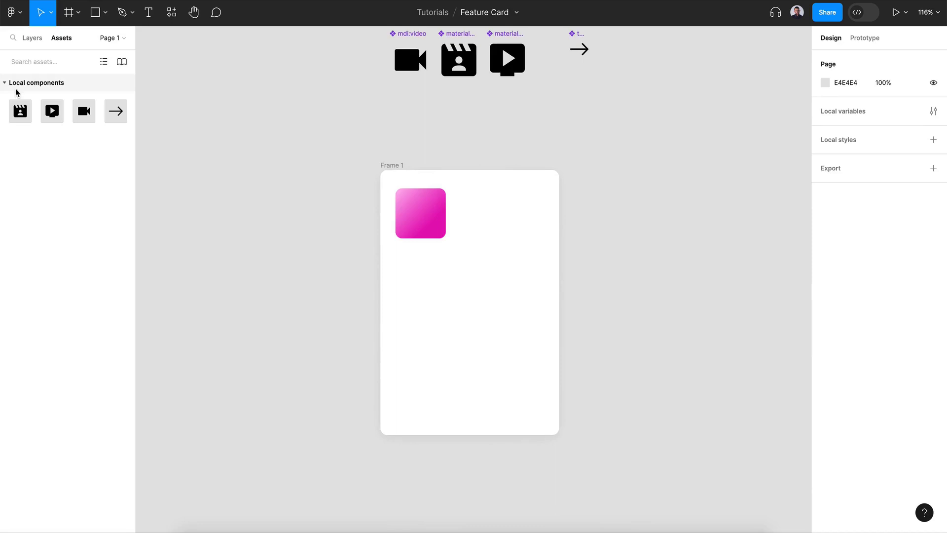
# Place an instance of the cinematic-blur icon component in the gradient tile and recolour it white.
pyautogui.moveTo(19, 110); pyautogui.dragTo(419, 213)
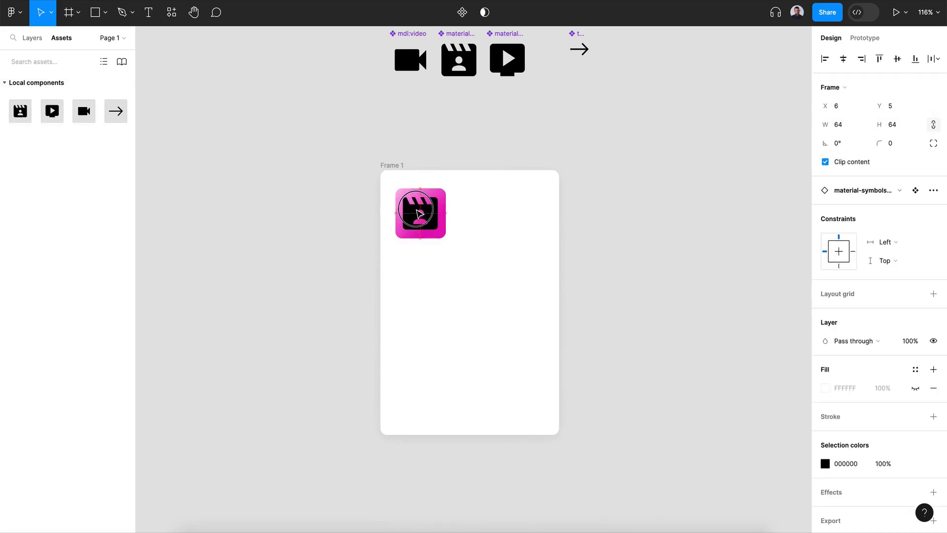
pyautogui.click(825, 463)
pyautogui.moveTo(735, 293); pyautogui.dragTo(664, 235)
# Scale the white icon to 50 × 50 and centre it in the tile.
pyautogui.press('k')
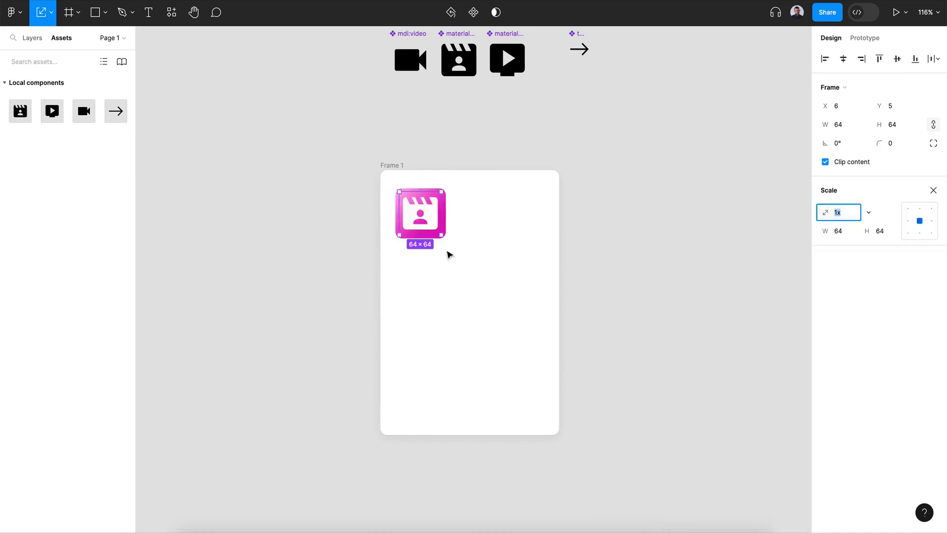
pyautogui.moveTo(422, 236); pyautogui.dragTo(422, 231)
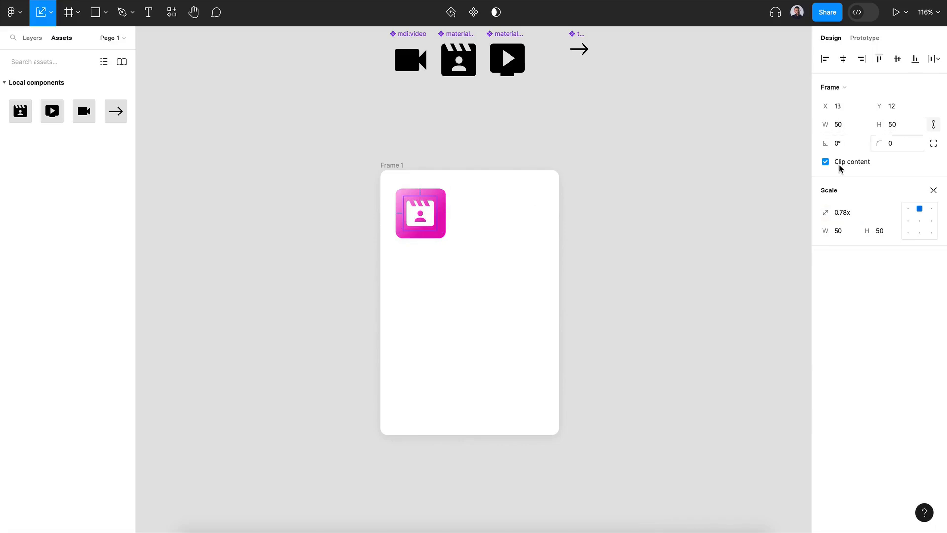
pyautogui.click(737, 221)
# Add a bold size 24 "Video Card" heading below the tile and a regular size 14 placeholder paragraph beneath it.
pyautogui.click(151, 16)
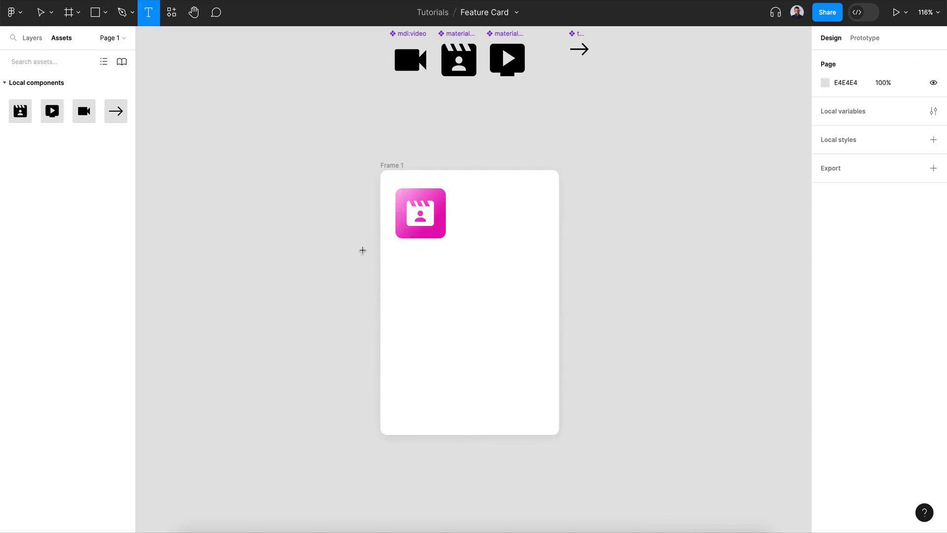
pyautogui.click(401, 279)
pyautogui.write('V')
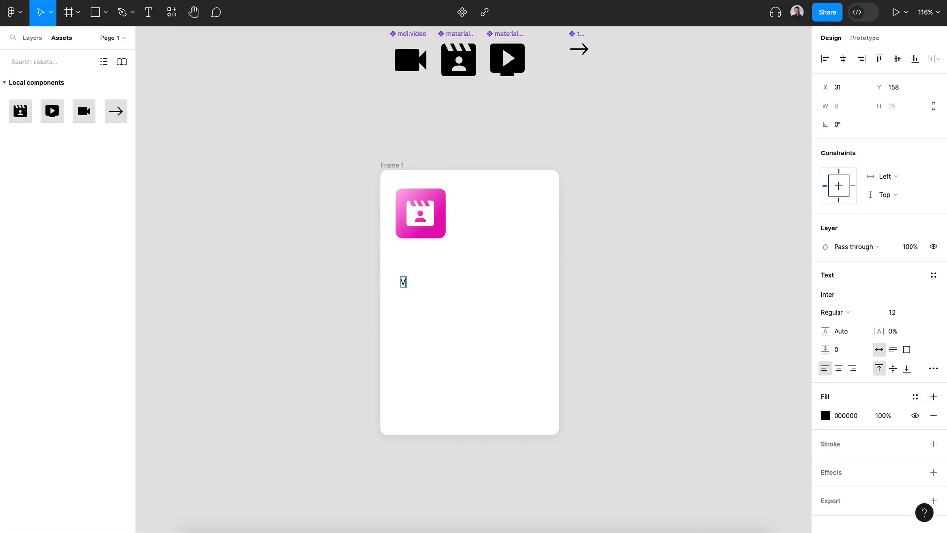
pyautogui.write('ideo Card')
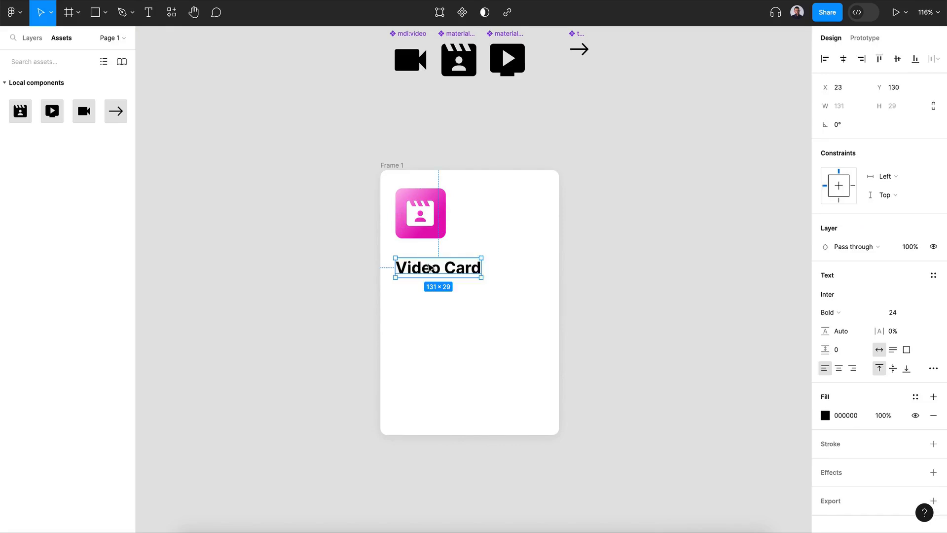
pyautogui.keyDown('alt'); pyautogui.moveTo(428, 263); pyautogui.dragTo(427, 291); pyautogui.keyUp('alt')
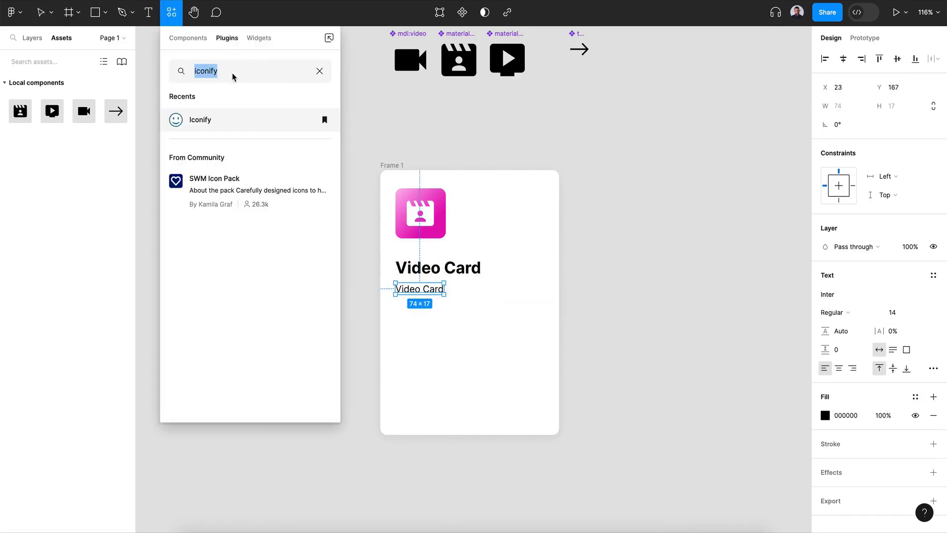
pyautogui.write('c')
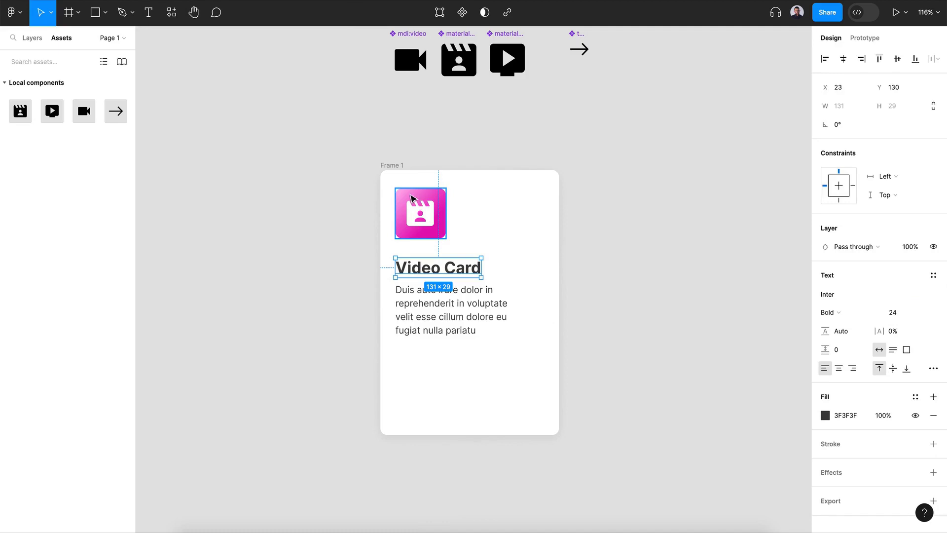
# Shift the icon tile, heading and paragraph together to the right, to X 36 within the card.
pyautogui.click(417, 203)
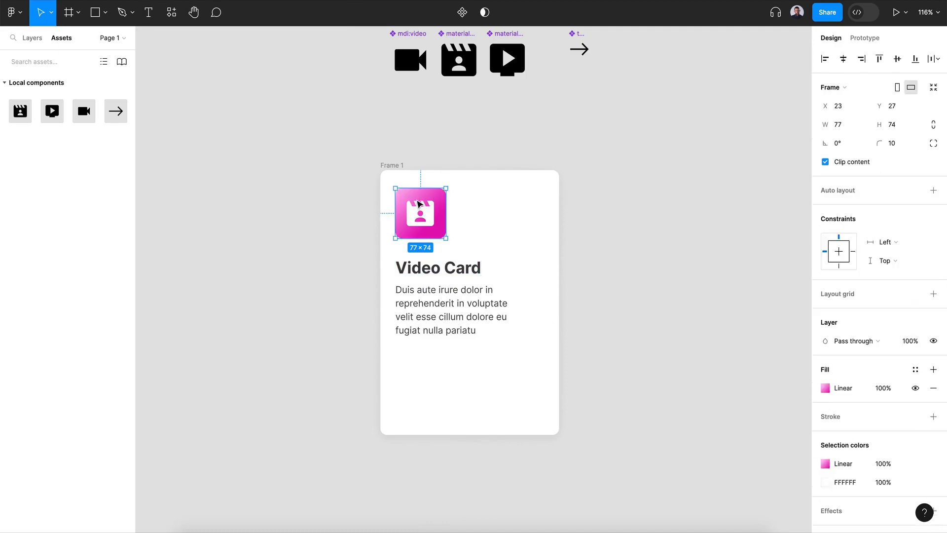
pyautogui.keyDown('shift'); pyautogui.click(430, 267); pyautogui.keyUp('shift')
pyautogui.keyDown('shift'); pyautogui.click(431, 324); pyautogui.keyUp('shift')
pyautogui.moveTo(427, 270); pyautogui.dragTo(437, 272)
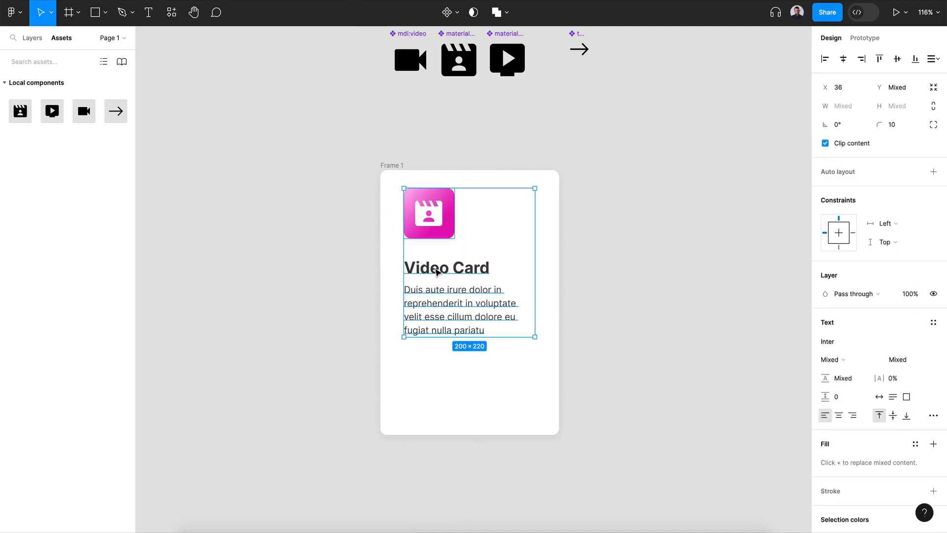
# Move the paragraph and the heading slightly lower in the card.
pyautogui.click(436, 308)
pyautogui.moveTo(437, 307); pyautogui.dragTo(438, 322)
pyautogui.moveTo(438, 276); pyautogui.dragTo(437, 288)
# Lower the icon tile towards the heading and widen the card to 306.
pyautogui.click(430, 228)
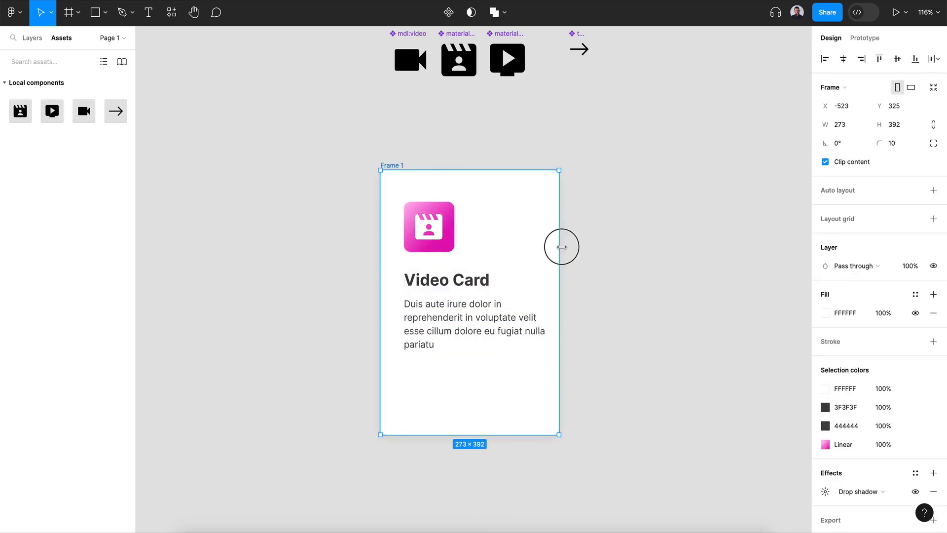
pyautogui.moveTo(561, 246); pyautogui.dragTo(569, 247)
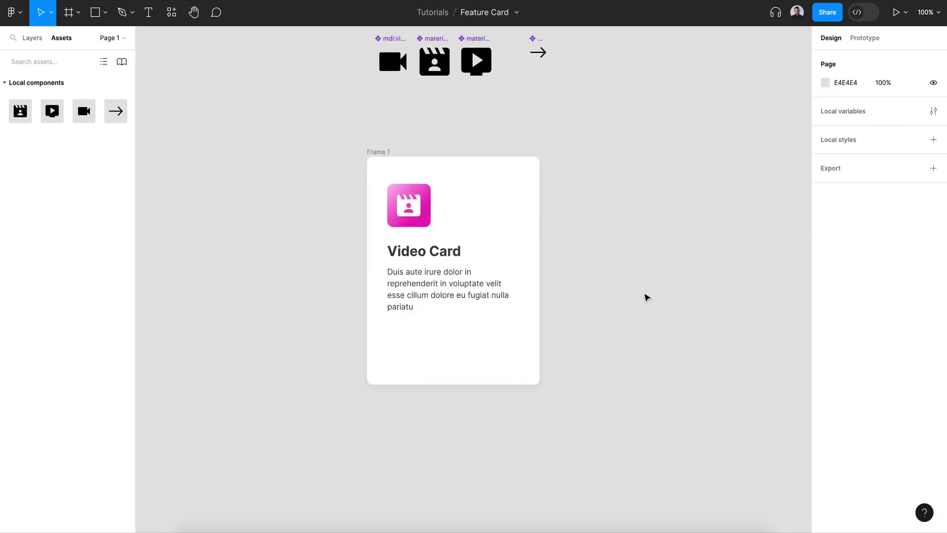
pyautogui.scroll(1, 458, 196)
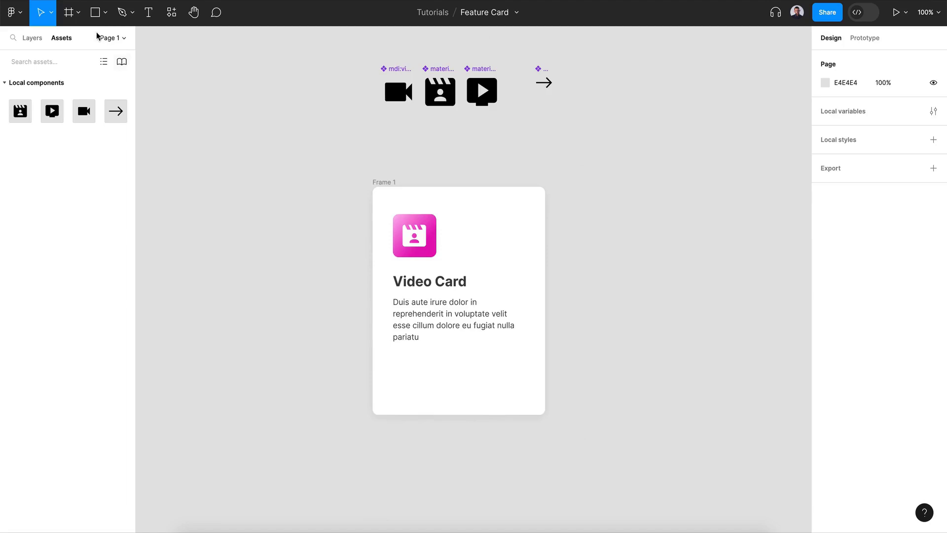
# Draw a frame about 250 × 42 near the card's bottom and place the arrow component in it, aligned right and vertically centred.
pyautogui.click(69, 13)
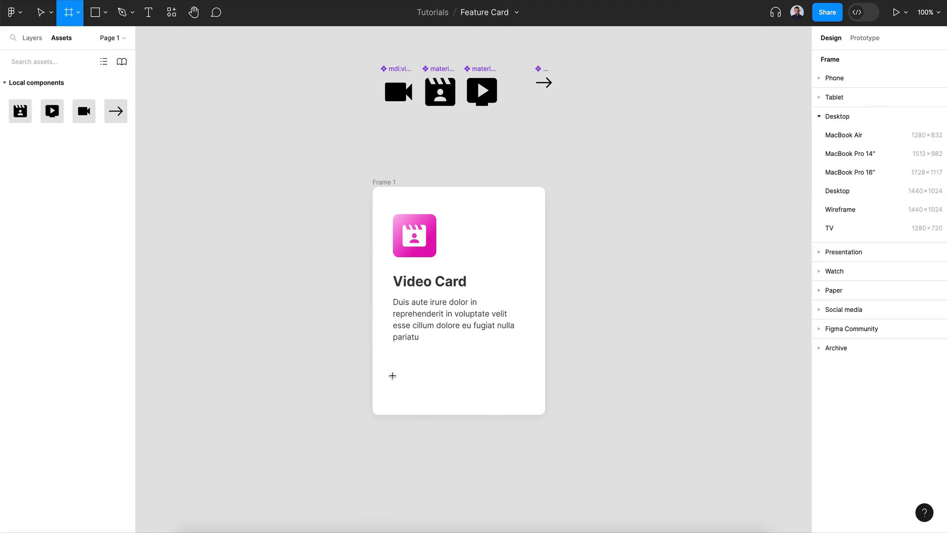
pyautogui.moveTo(393, 376); pyautogui.dragTo(532, 398)
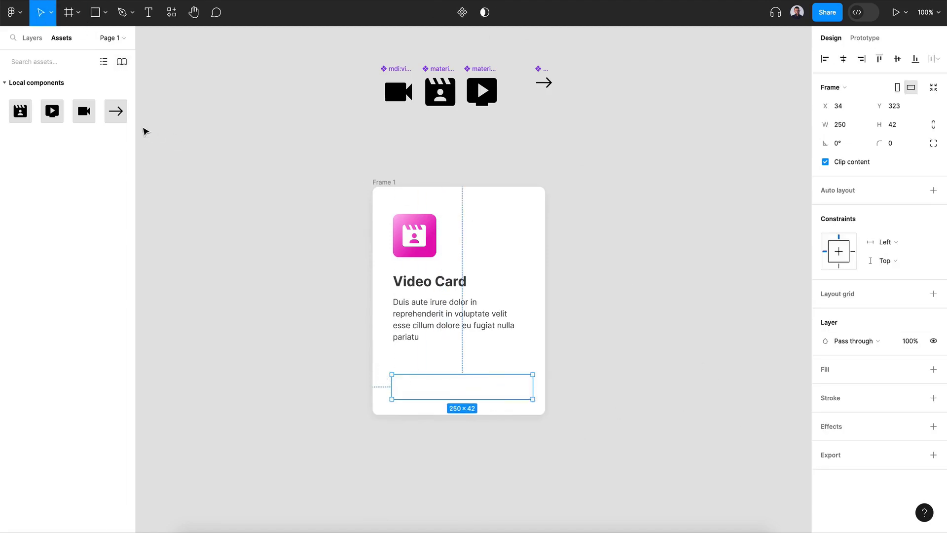
pyautogui.moveTo(116, 111); pyautogui.dragTo(518, 392)
pyautogui.click(862, 60)
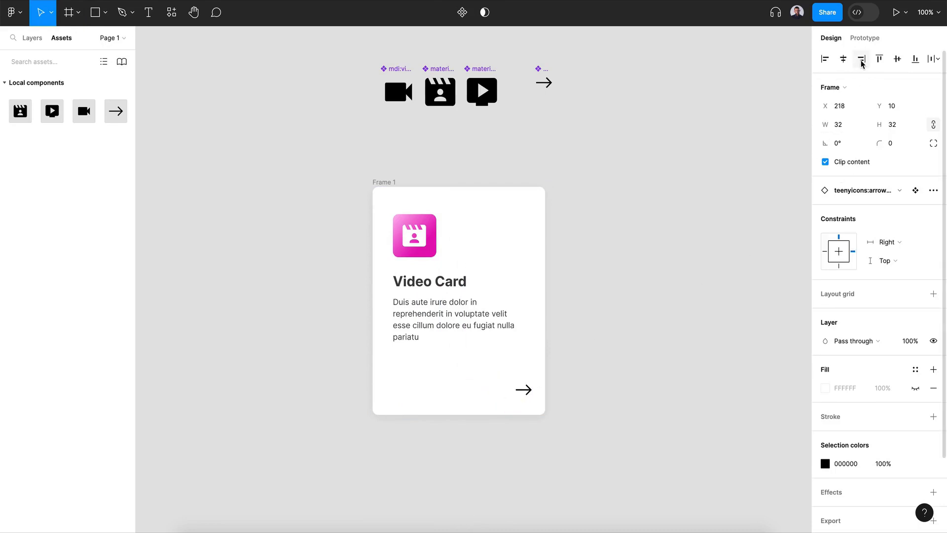
pyautogui.click(897, 59)
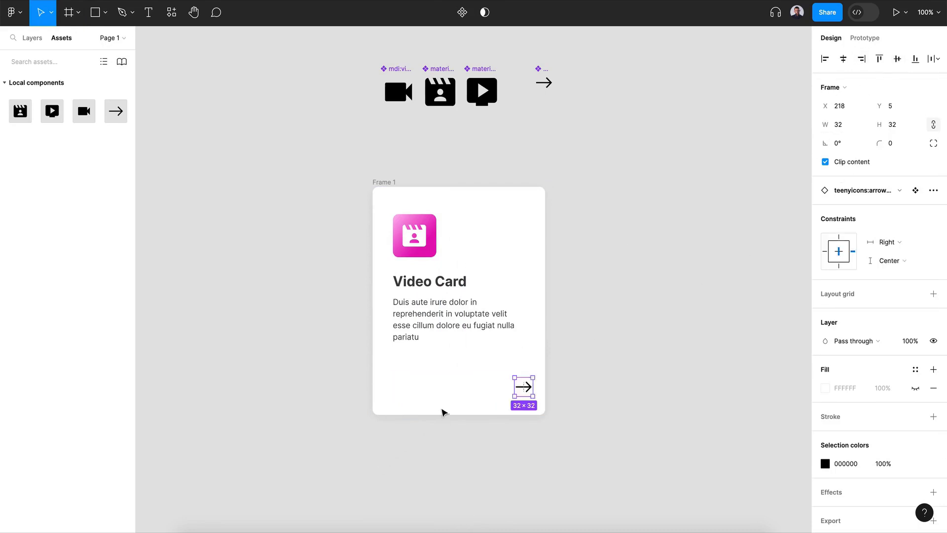
# Recolour the arrow icon to the bright blue 23BDFF.
pyautogui.click(826, 464)
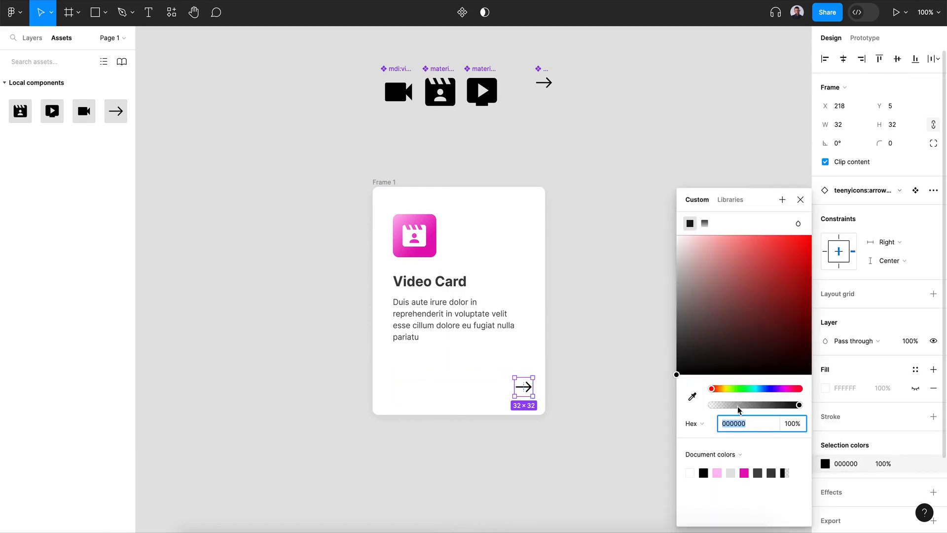
pyautogui.moveTo(733, 389); pyautogui.dragTo(760, 389)
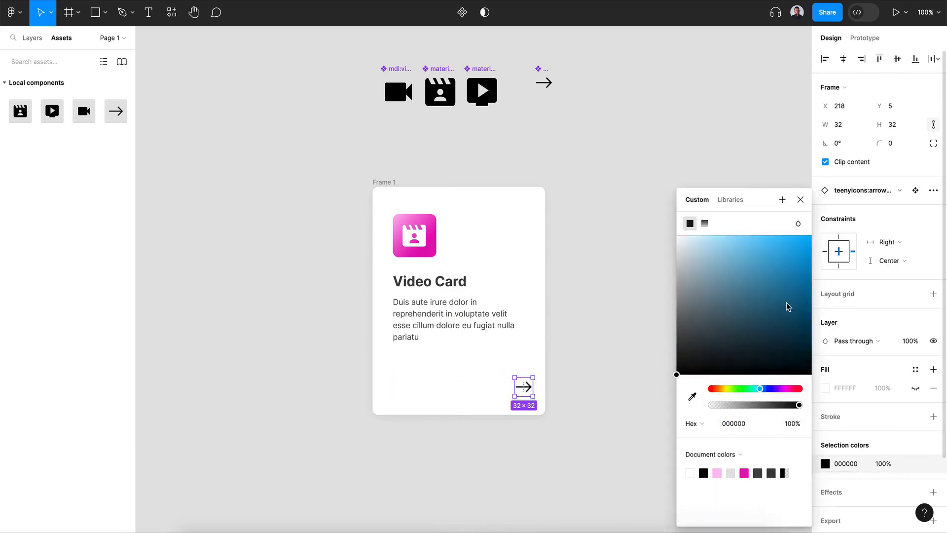
pyautogui.moveTo(786, 307); pyautogui.dragTo(792, 235)
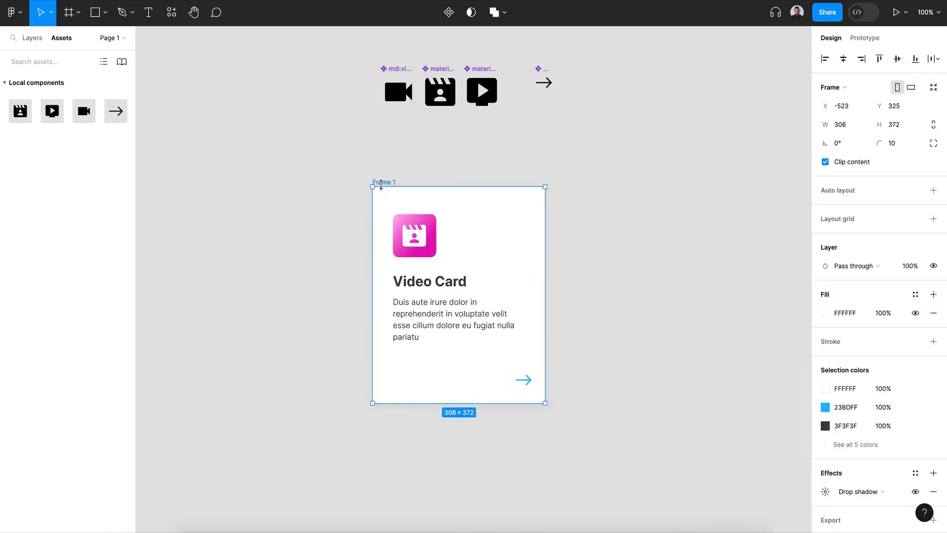
# Rename the card's frame to Card.
pyautogui.doubleClick(380, 181)
pyautogui.write('Card')
pyautogui.press('Return')
pyautogui.scroll(-2, 589, 227)
pyautogui.hscroll(1, 589, 227)
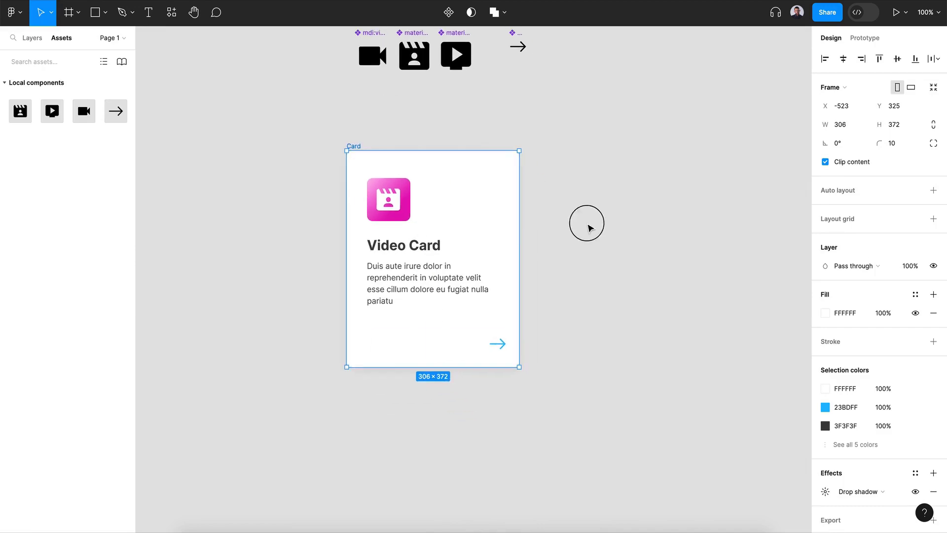
pyautogui.click(589, 227)
# Turn the Card frame into a component and add a second variant to it.
pyautogui.click(354, 148)
pyautogui.click(445, 14)
pyautogui.click(445, 13)
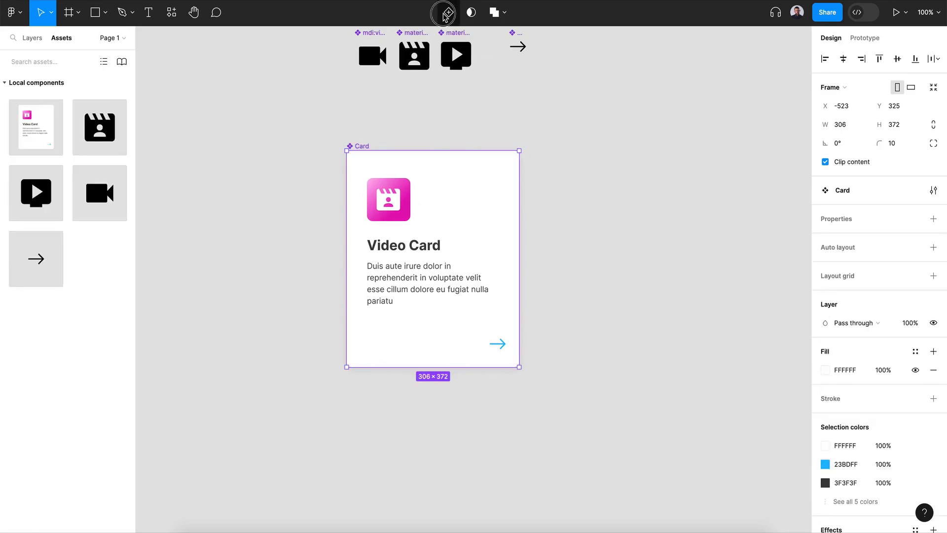
pyautogui.scroll(-4, 543, 202)
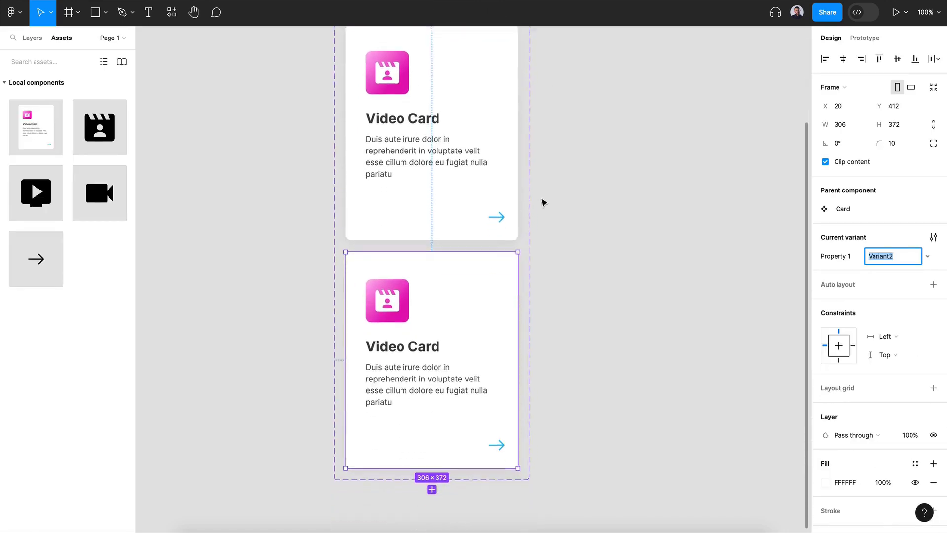
# Delete the second variant from the Card component set.
pyautogui.click(398, 231)
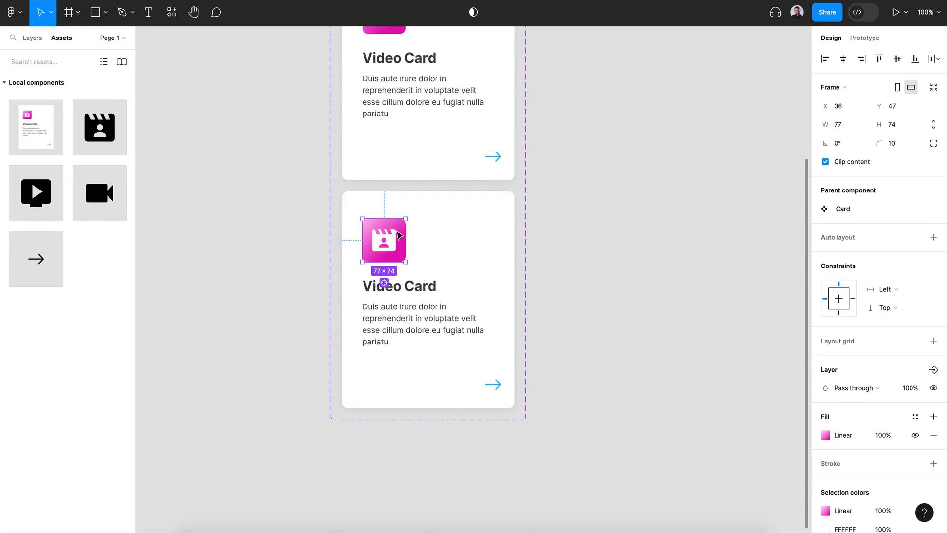
pyautogui.scroll(2, 502, 197)
pyautogui.click(419, 289)
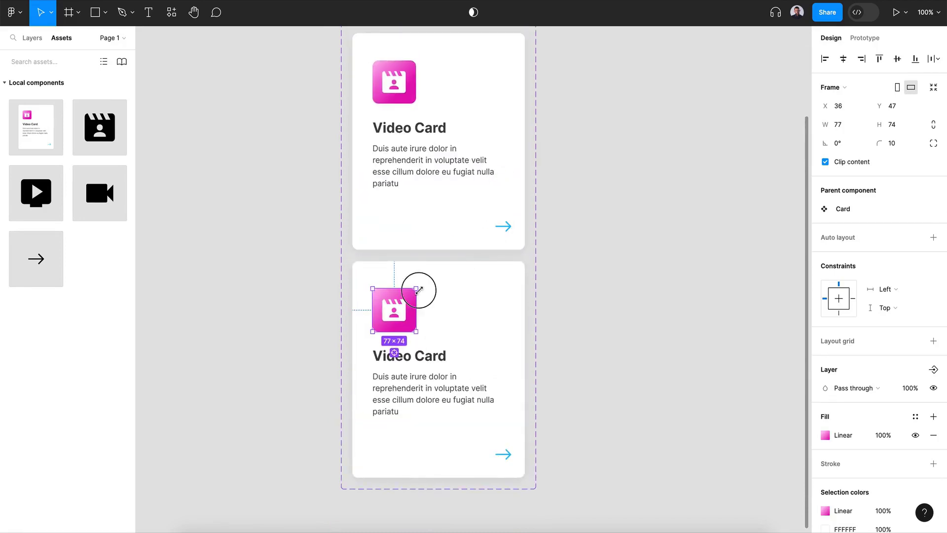
pyautogui.press('BackSpace')
pyautogui.scroll(2, 482, 275)
# Duplicate the blue arrow inside its frame and move the copy out past the frame's left edge, to X -32.
pyautogui.click(503, 299)
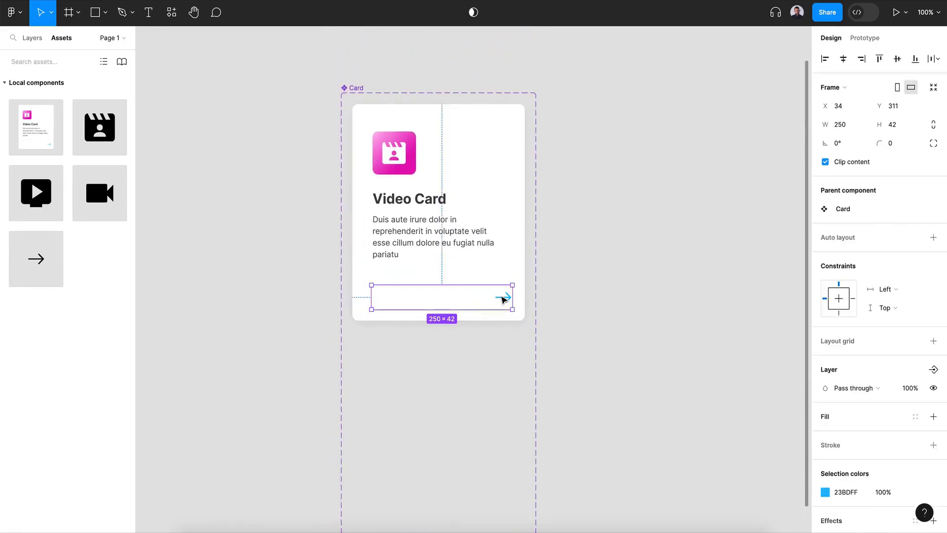
pyautogui.doubleClick(505, 298)
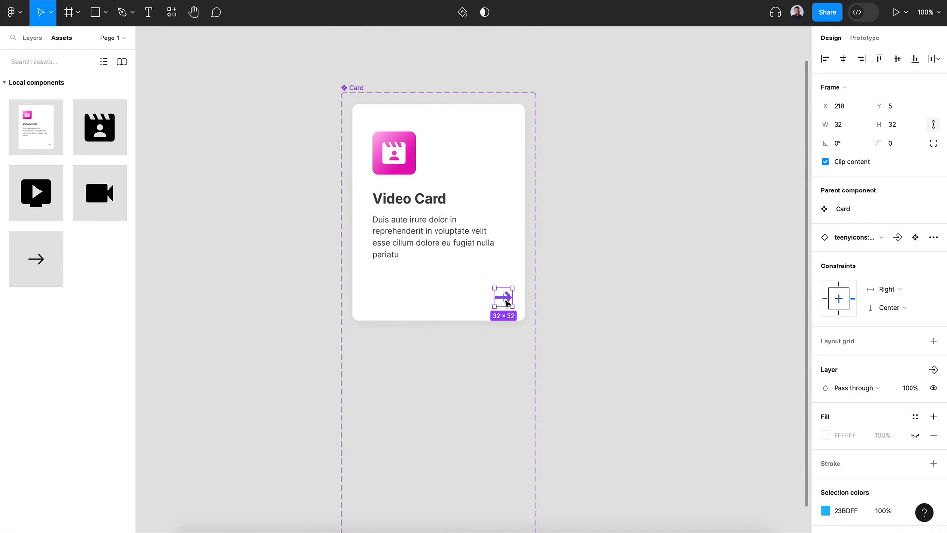
pyautogui.hotkey('shift', 'Left')
pyautogui.hotkey('shift', 'Left')
pyautogui.hotkey('shift', 'Left')
pyautogui.hotkey('shift', 'Left')
pyautogui.hotkey('shift', 'Left')
pyautogui.hotkey('shift', 'Left')
pyautogui.hotkey('shift', 'Left')
pyautogui.hotkey('shift', 'Left')
pyautogui.hotkey('shift', 'Left')
pyautogui.hotkey('shift', 'Left')
pyautogui.hotkey('shift', 'Left')
pyautogui.hotkey('shift', 'Left')
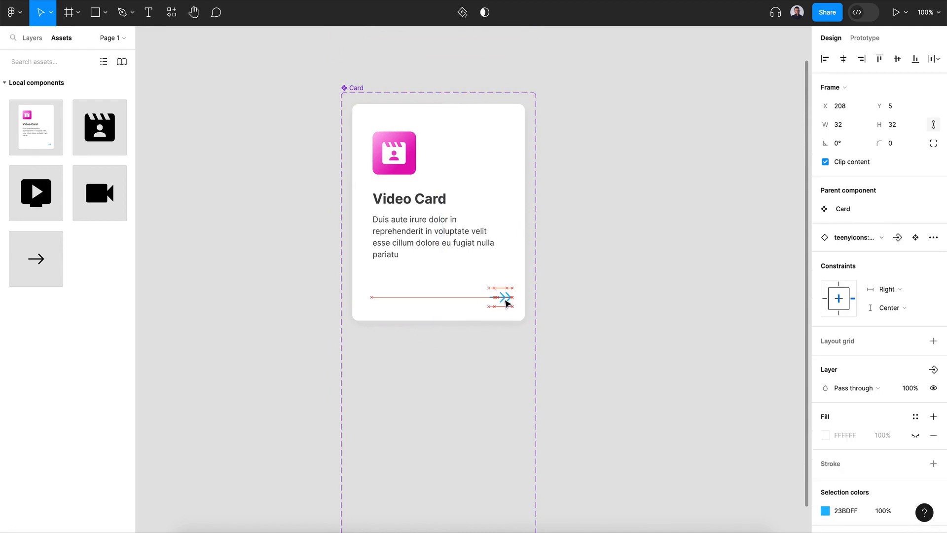
pyautogui.hotkey('shift', 'Left')
pyautogui.hotkey('shift', 'Left')
pyautogui.hotkey('shift', 'Left')
pyautogui.hotkey('shift', 'Left')
pyautogui.hotkey('shift', 'Left')
pyautogui.hotkey('shift', 'Left')
pyautogui.hotkey('shift', 'Left')
pyautogui.hotkey('shift', 'Left')
pyautogui.hotkey('shift', 'Left')
pyautogui.hotkey('shift', 'Left')
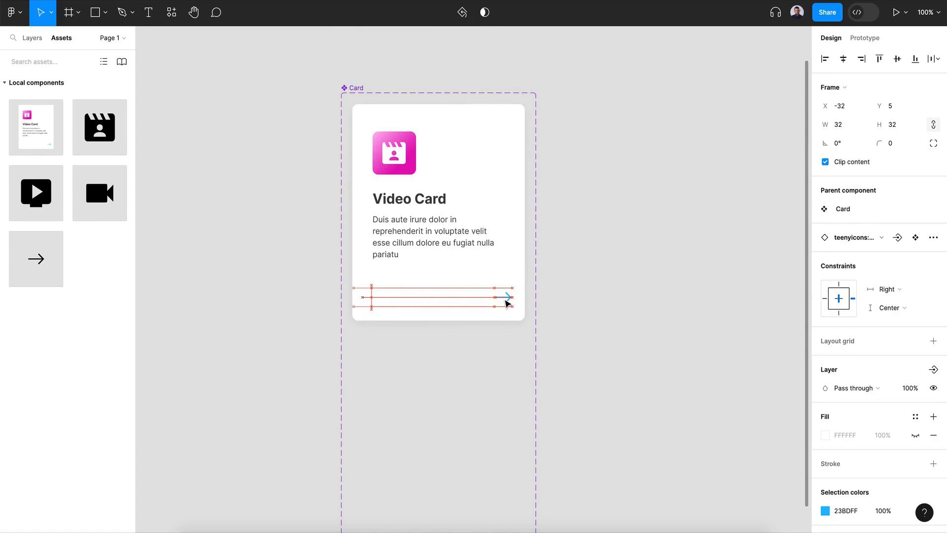
pyautogui.hotkey('shift', 'Right')
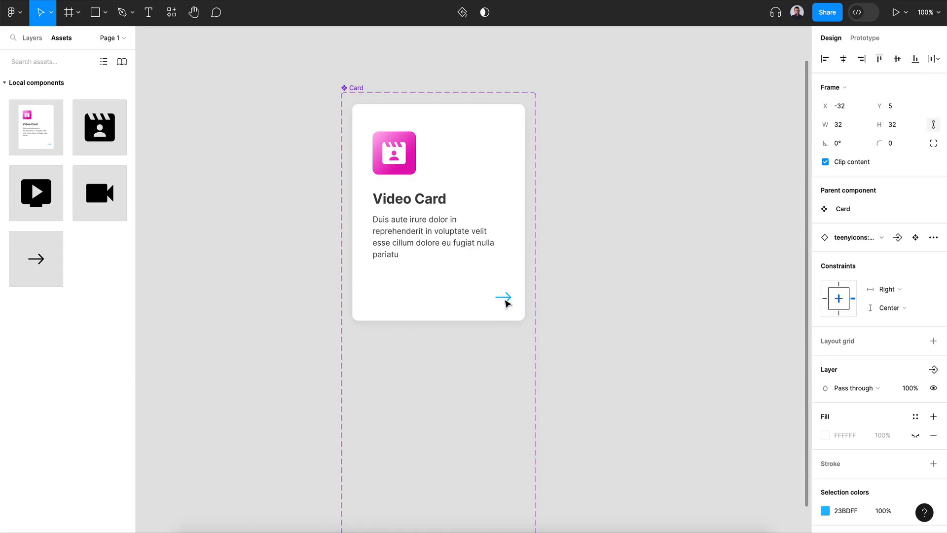
# Add a new variant of the Card component and place it below the default variant.
pyautogui.click(411, 417)
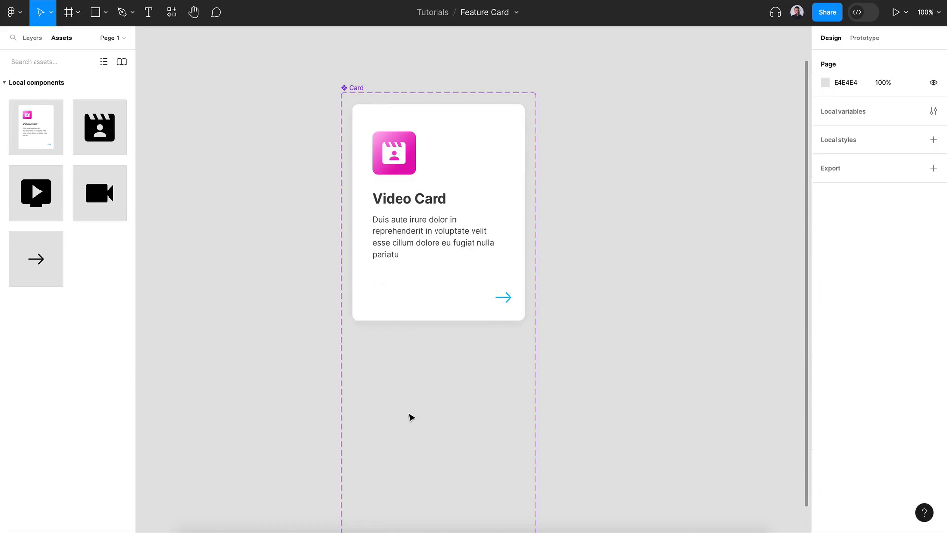
pyautogui.scroll(-3, 410, 417)
pyautogui.click(438, 271)
pyautogui.click(436, 297)
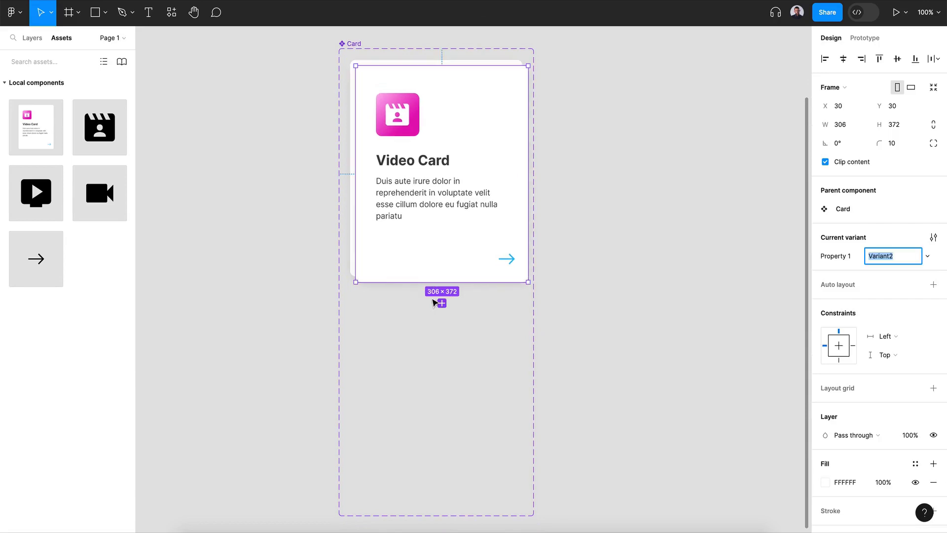
pyautogui.moveTo(442, 160); pyautogui.dragTo(438, 319)
pyautogui.scroll(-3, 401, 251)
# Move the second variant's paragraph straight down until it lies outside the card.
pyautogui.doubleClick(409, 332)
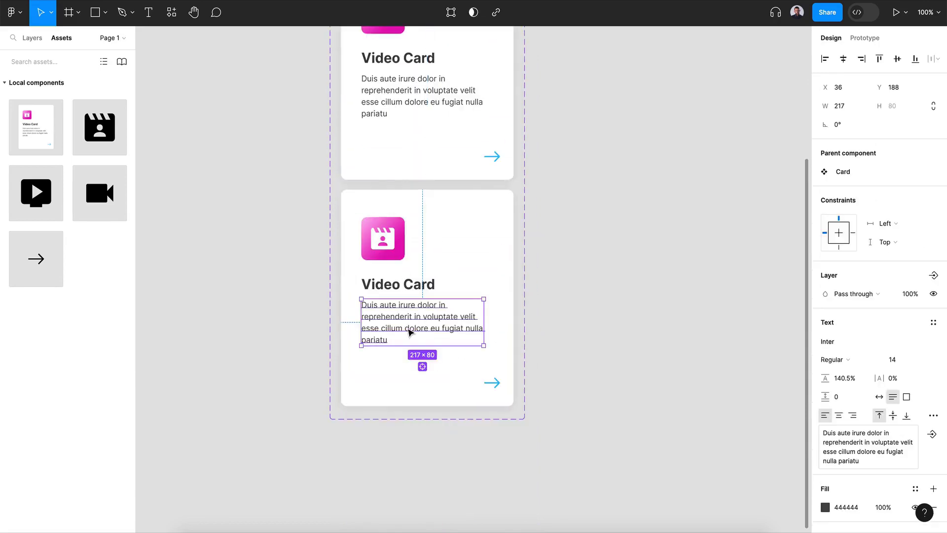
pyautogui.hotkey('shift', 'Down')
pyautogui.hotkey('shift', 'Down')
pyautogui.hotkey('shift', 'Down')
pyautogui.hotkey('shift', 'Down')
pyautogui.hotkey('shift', 'Down')
pyautogui.hotkey('shift', 'Down')
pyautogui.hotkey('shift', 'Down')
pyautogui.hotkey('shift', 'Down')
pyautogui.hotkey('shift', 'Down')
pyautogui.hotkey('shift', 'Down')
pyautogui.hotkey('shift', 'Down')
pyautogui.hotkey('shift', 'Down')
pyautogui.hotkey('shift', 'Down')
pyautogui.hotkey('shift', 'Down')
pyautogui.hotkey('shift', 'Down')
pyautogui.hotkey('shift', 'Down')
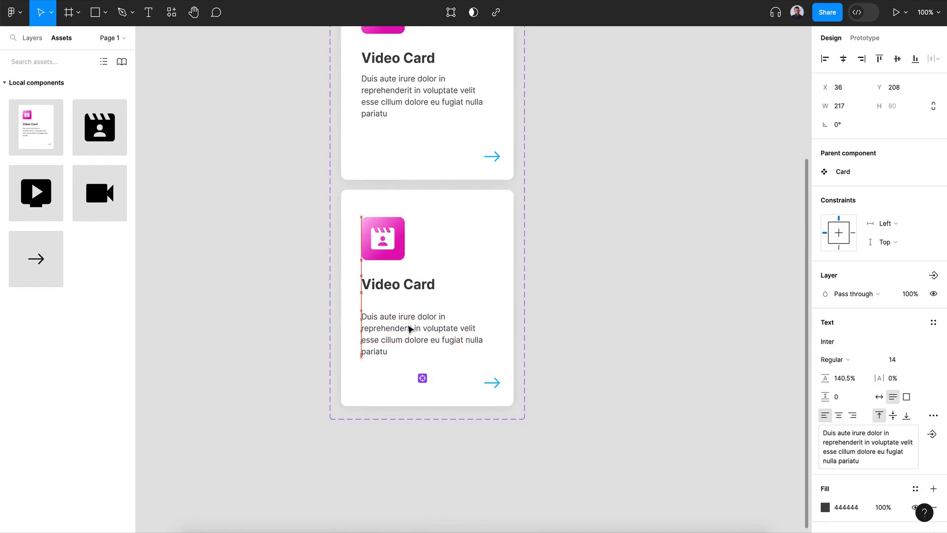
pyautogui.hotkey('shift', 'Down')
pyautogui.hotkey('shift', 'Down')
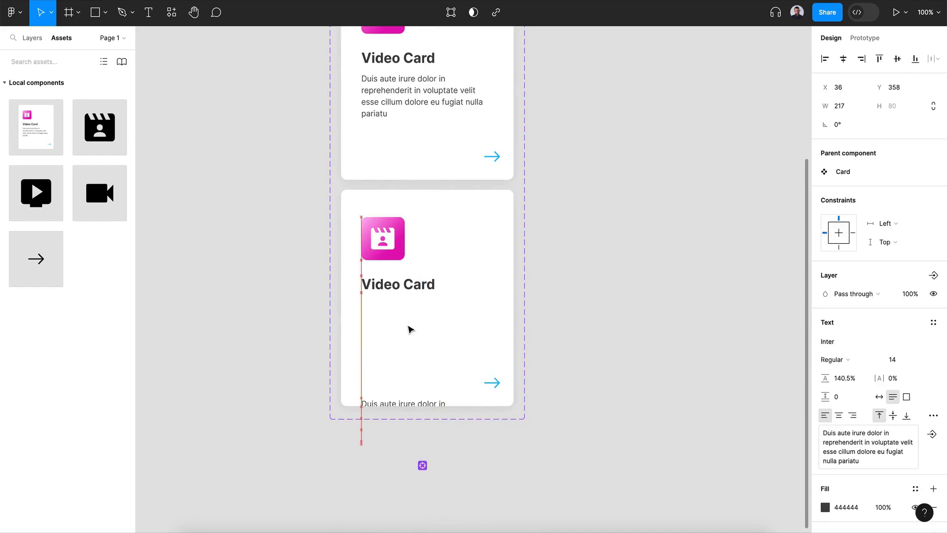
# Enlarge the second variant's gradient tile to fill the whole card and centre its icon horizontally above the heading.
pyautogui.click(381, 247)
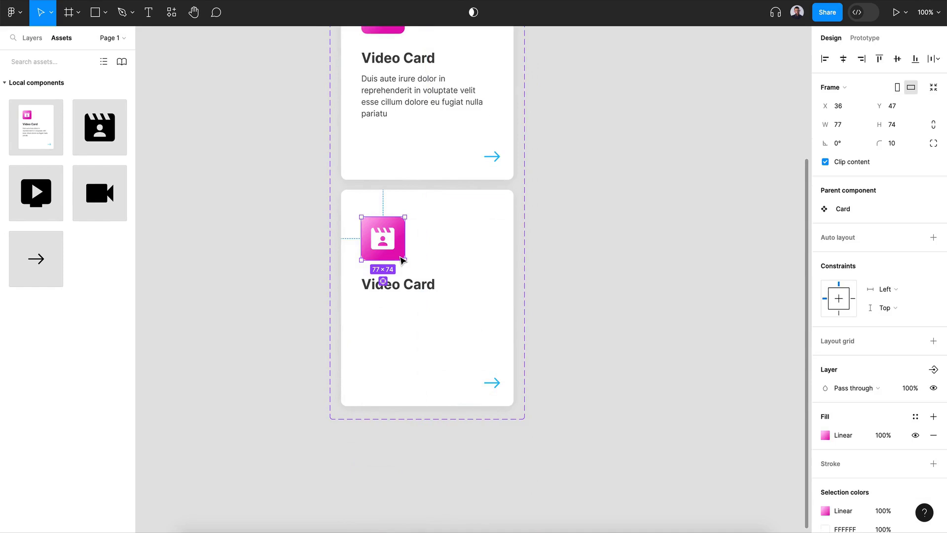
pyautogui.moveTo(360, 216); pyautogui.dragTo(341, 189)
pyautogui.moveTo(405, 260); pyautogui.dragTo(516, 406)
pyautogui.moveTo(367, 217); pyautogui.dragTo(431, 259)
# Centre the second variant's heading horizontally and vertically in the card and recolour it white (FFFFFF).
pyautogui.click(397, 285)
pyautogui.click(843, 59)
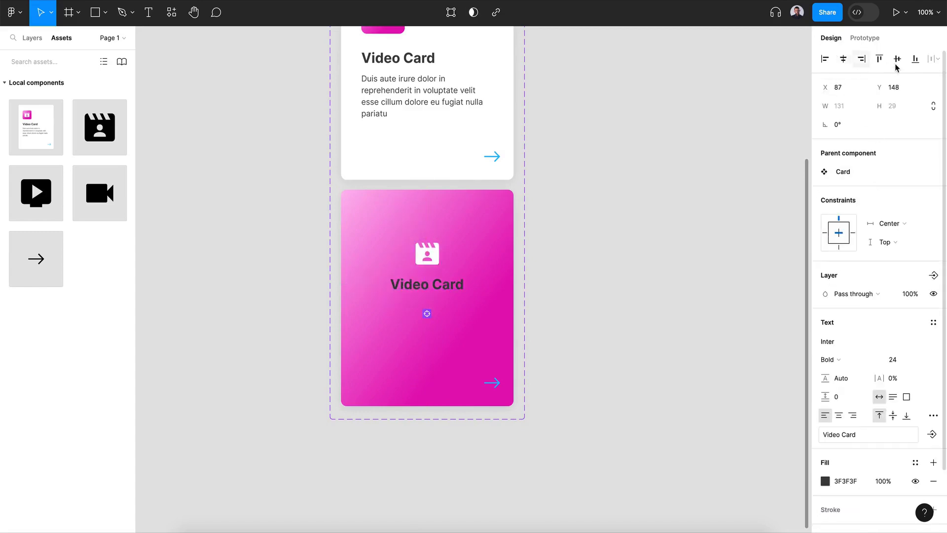
pyautogui.click(898, 59)
pyautogui.click(825, 481)
pyautogui.moveTo(704, 303); pyautogui.dragTo(673, 233)
pyautogui.click(800, 199)
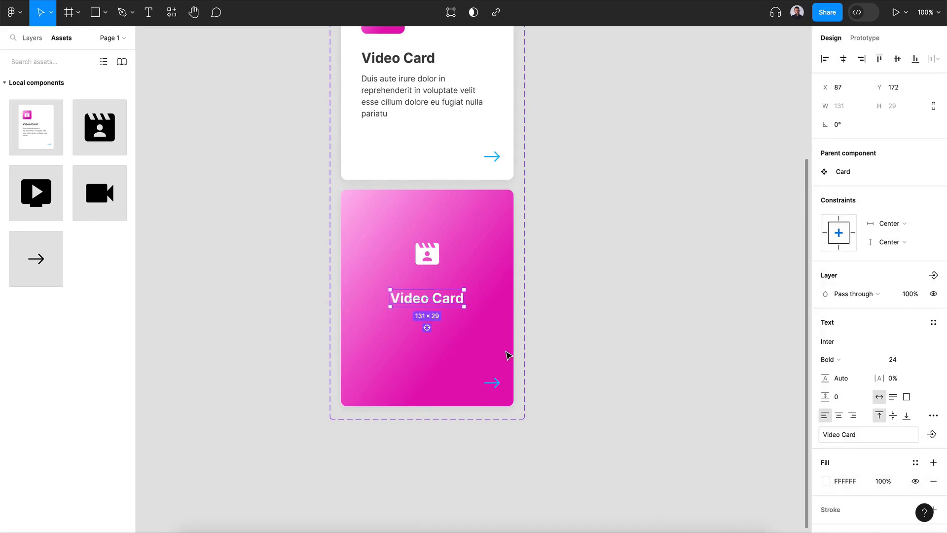
# Recolour the second variant's visible arrow white (FFFFFF) and move it out past its frame's right edge, to X 268.
pyautogui.click(492, 382)
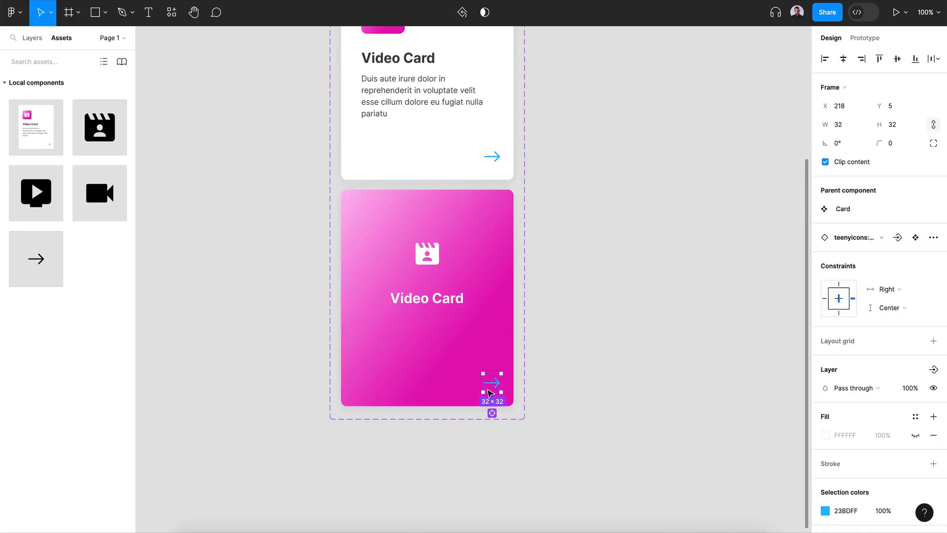
pyautogui.click(825, 511)
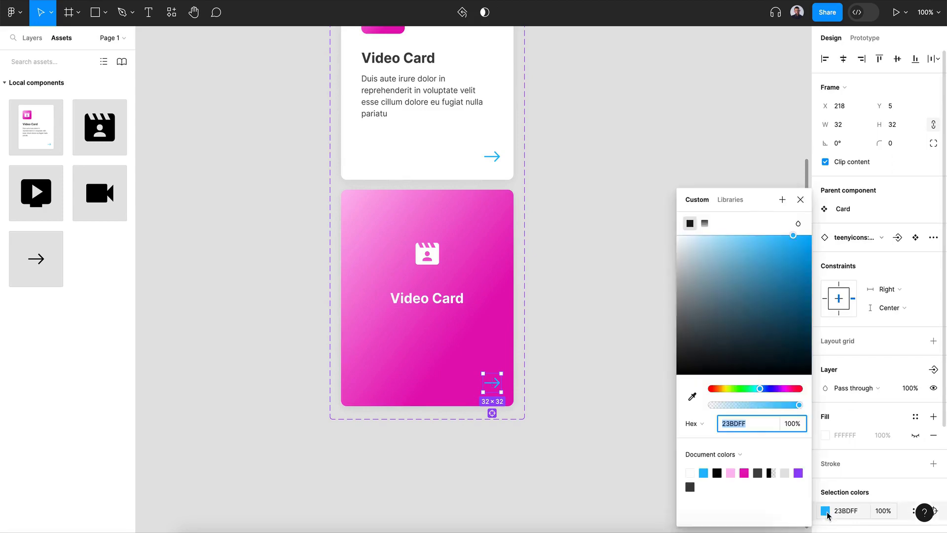
pyautogui.moveTo(716, 260); pyautogui.dragTo(651, 224)
pyautogui.press('Escape')
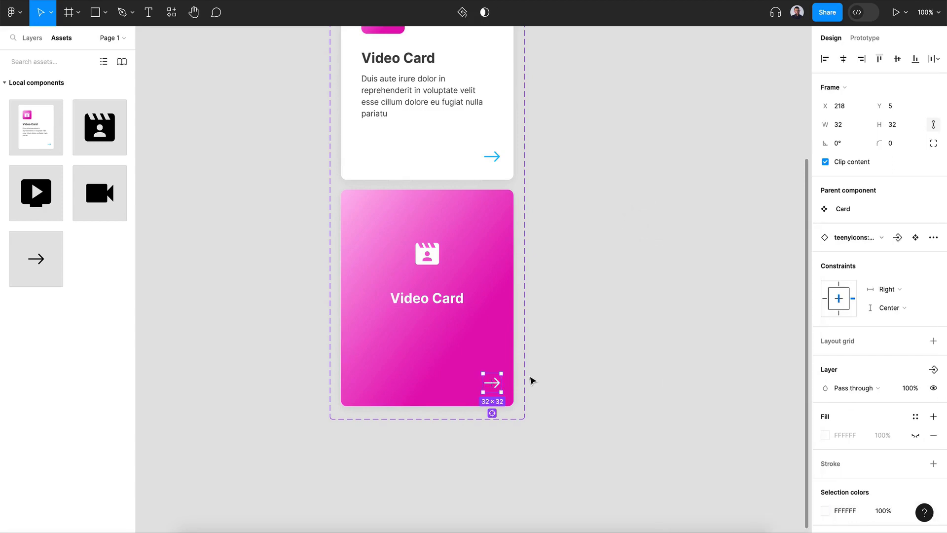
pyautogui.hotkey('shift', 'Right')
pyautogui.hotkey('shift', 'Right')
pyautogui.hotkey('shift', 'Right')
pyautogui.hotkey('shift', 'Right')
pyautogui.hotkey('shift', 'Right')
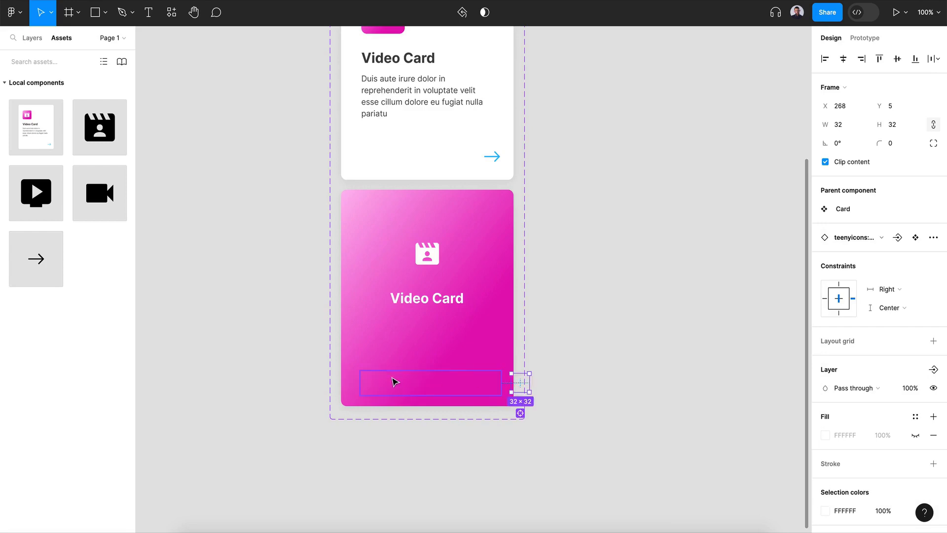
# Move the second variant's hidden arrow copy into view and centre it horizontally within Frame 3.
pyautogui.click(32, 38)
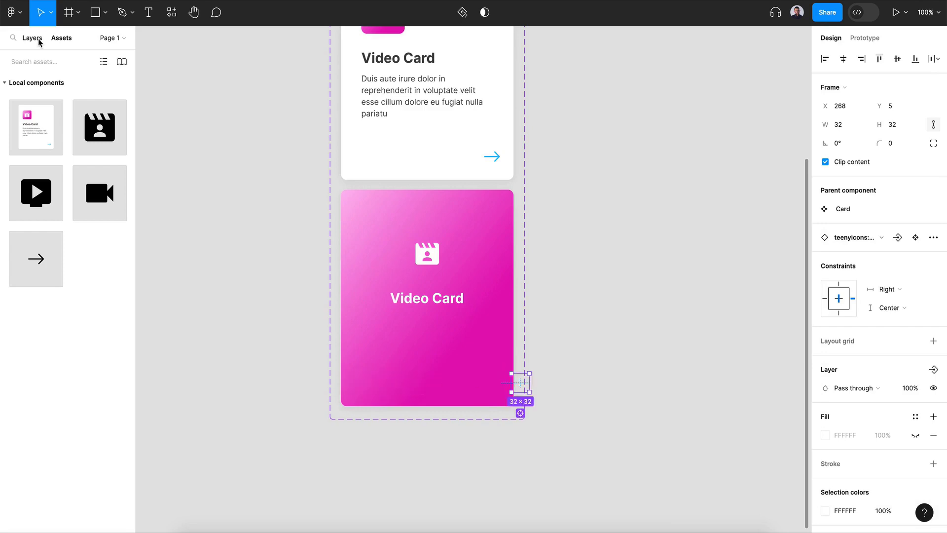
pyautogui.click(423, 389)
pyautogui.click(85, 115)
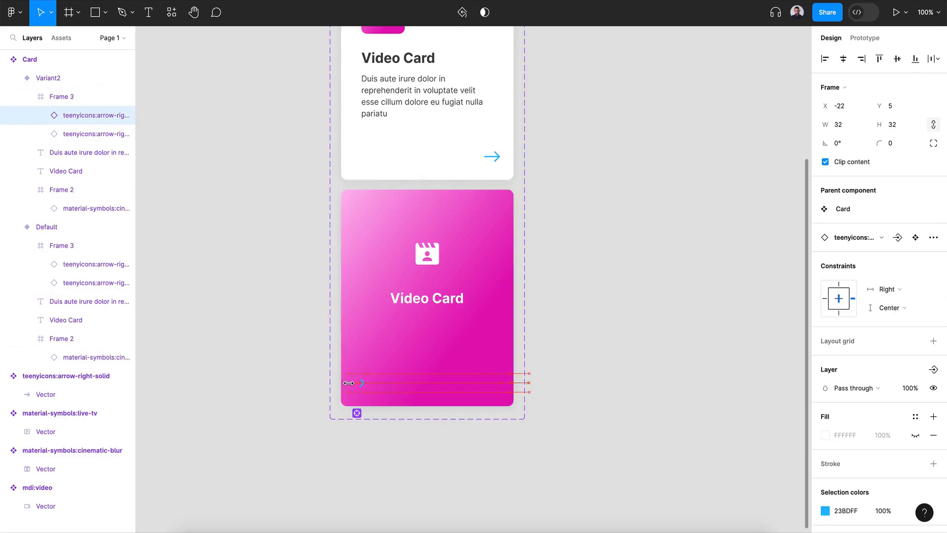
pyautogui.hotkey('shift', 'Right')
pyautogui.hotkey('shift', 'Right')
pyautogui.hotkey('shift', 'Right')
pyautogui.hotkey('shift', 'Right')
pyautogui.hotkey('shift', 'Right')
pyautogui.hotkey('shift', 'Right')
pyautogui.hotkey('shift', 'Right')
pyautogui.hotkey('shift', 'Right')
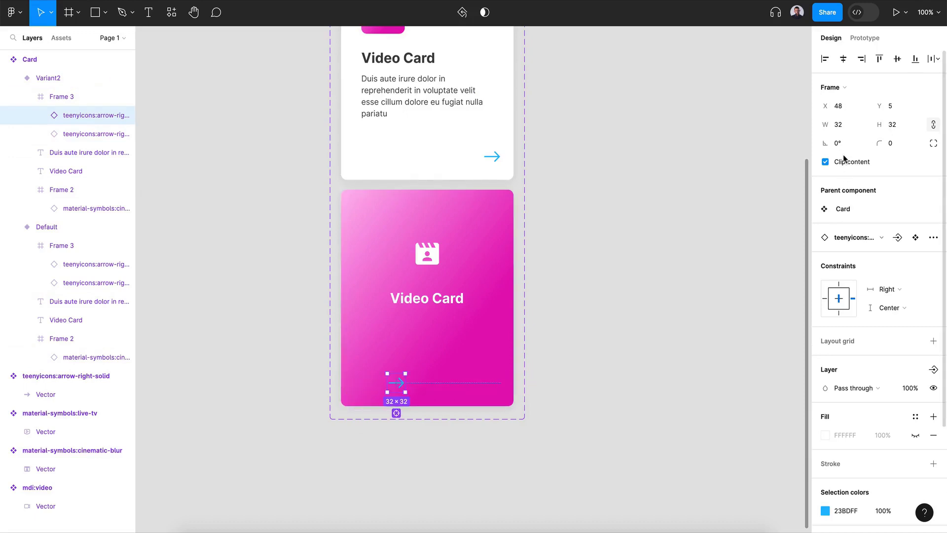
pyautogui.click(844, 59)
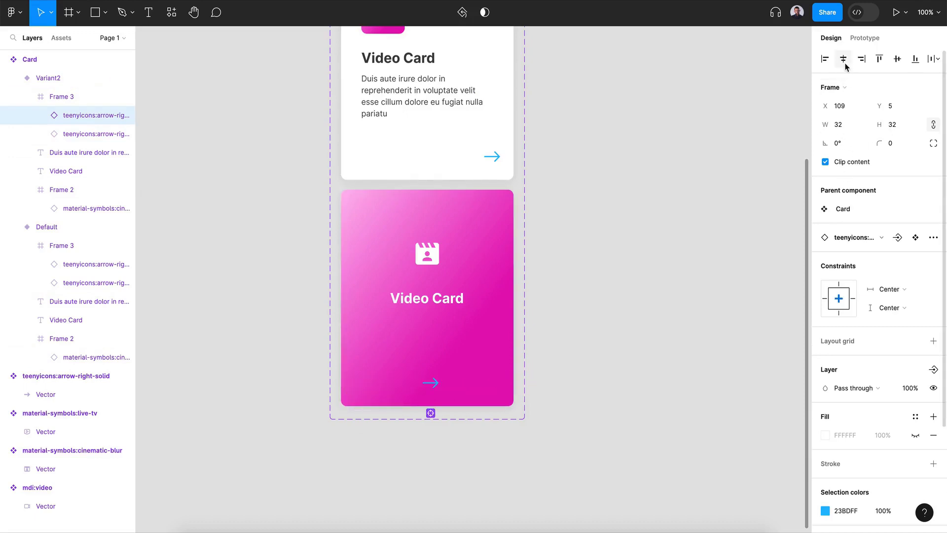
# Recolour the centred arrow in the second variant white (FFFFFF).
pyautogui.click(474, 381)
pyautogui.click(824, 511)
pyautogui.moveTo(727, 319); pyautogui.dragTo(667, 231)
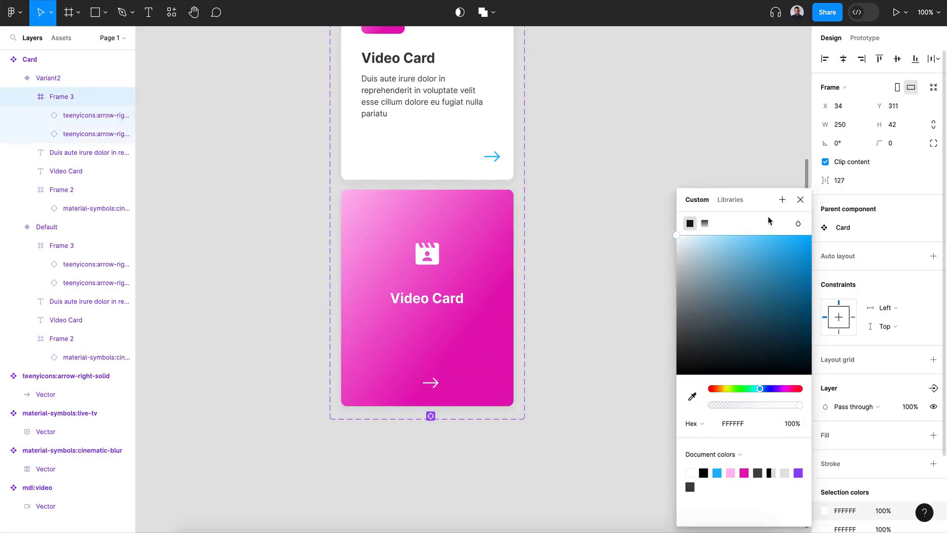
pyautogui.click(800, 200)
# Move the second variant's arrow frame up to just below the heading.
pyautogui.hotkey('shift', 'Up')
pyautogui.hotkey('shift', 'Up')
pyautogui.hotkey('shift', 'Up')
pyautogui.hotkey('shift', 'Up')
pyautogui.hotkey('shift', 'Up')
pyautogui.hotkey('shift', 'Up')
pyautogui.hotkey('shift', 'Up')
pyautogui.hotkey('shift', 'Up')
pyautogui.hotkey('shift', 'Up')
pyautogui.hotkey('shift', 'Up')
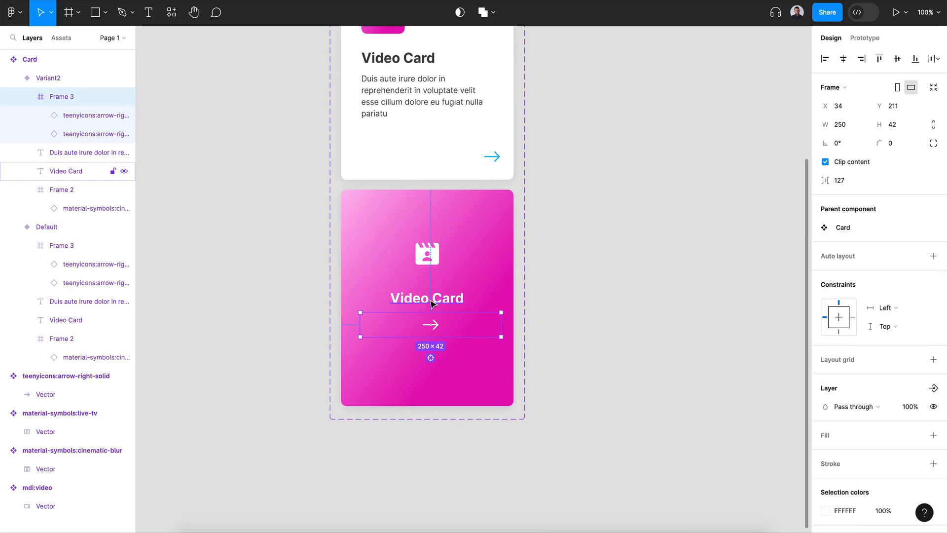
pyautogui.hotkey('shift', 'Down')
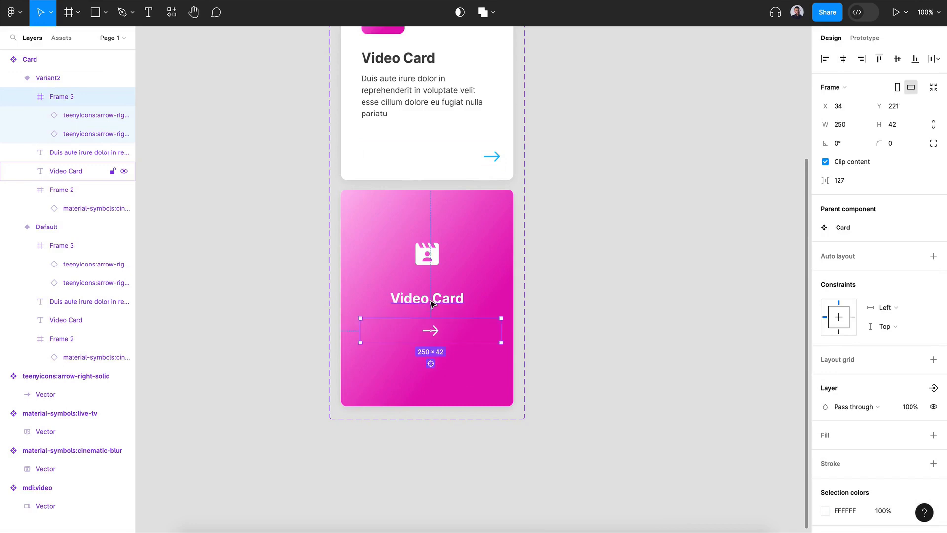
pyautogui.hotkey('shift', 'Up')
# Move the second variant's heading up by about 20 px, closer to the icon.
pyautogui.click(431, 302)
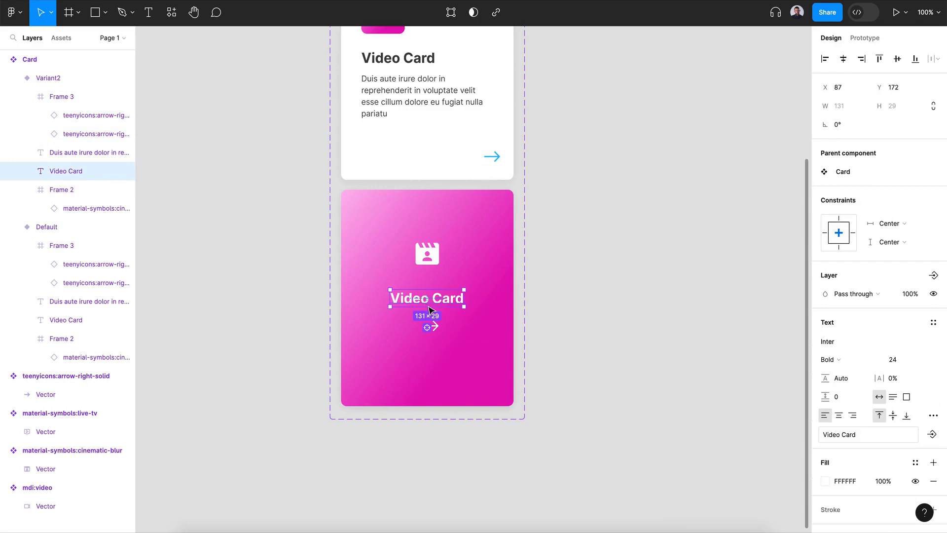
pyautogui.hotkey('shift', 'Up')
pyautogui.hotkey('shift', 'Up')
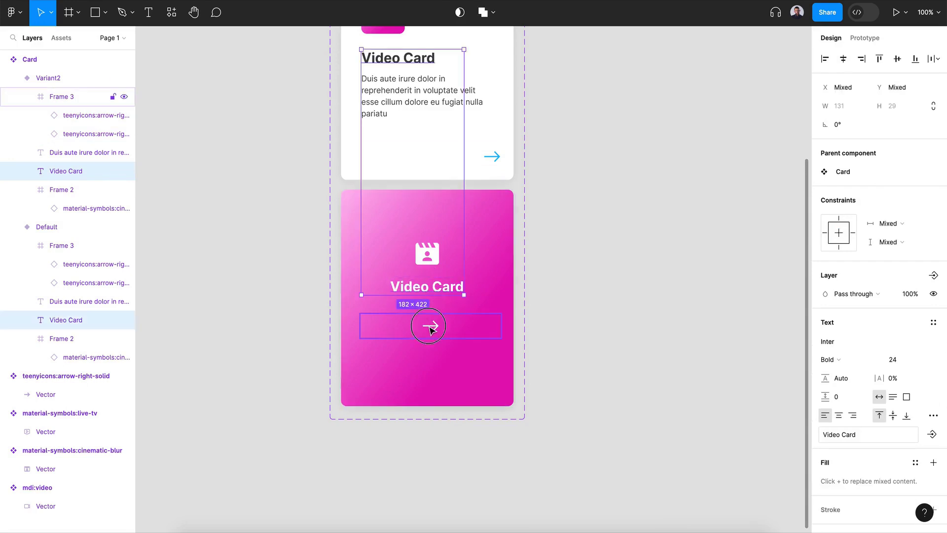
# Centre the second variant's arrow frame horizontally in the card and raise it slightly to Y 203.
pyautogui.click(429, 323)
pyautogui.click(844, 59)
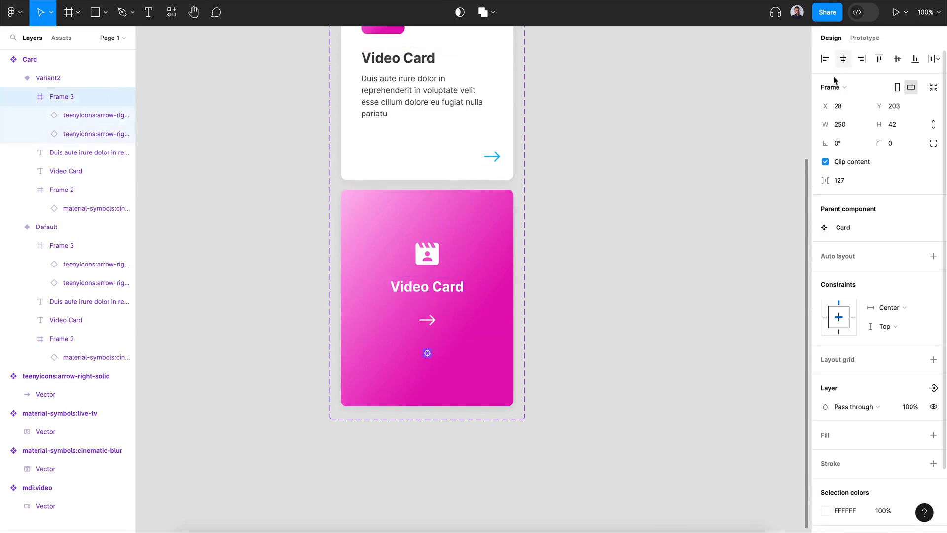
pyautogui.scroll(-3, 625, 307)
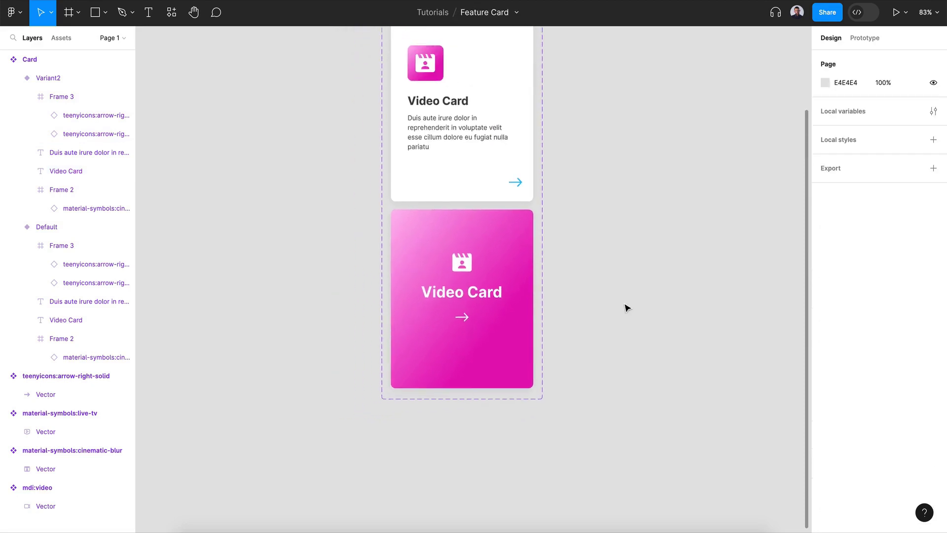
# Move the second variant's icon, heading and arrow down together by about 20 px, towards the card's vertical centre.
pyautogui.scroll(1, 625, 306)
pyautogui.scroll(2, 626, 306)
pyautogui.scroll(-2, 626, 307)
pyautogui.click(445, 352)
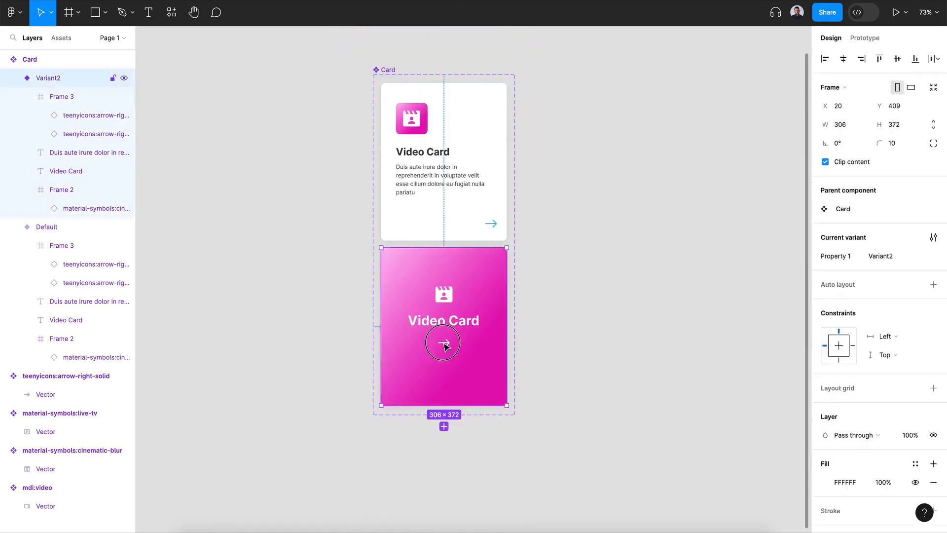
pyautogui.click(447, 300)
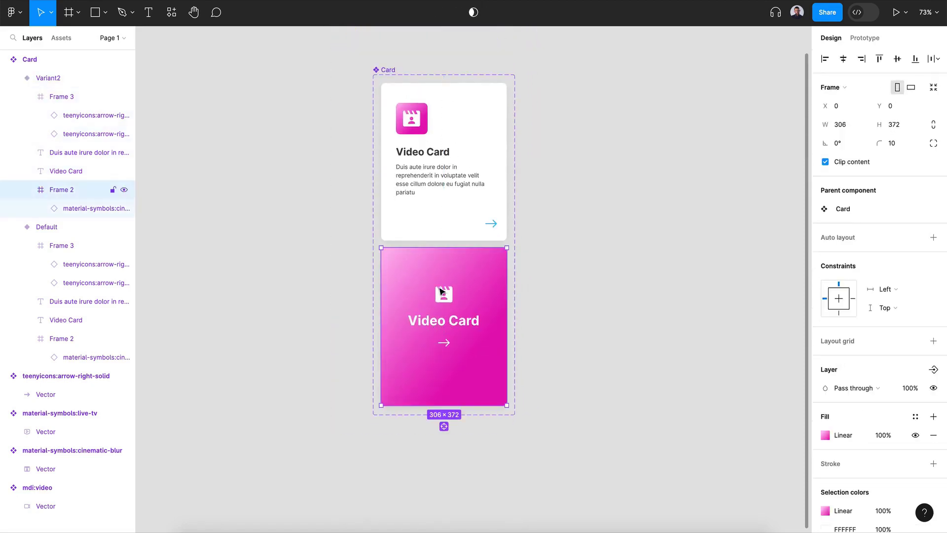
pyautogui.click(441, 293)
pyautogui.keyDown('shift'); pyautogui.click(465, 323); pyautogui.keyUp('shift')
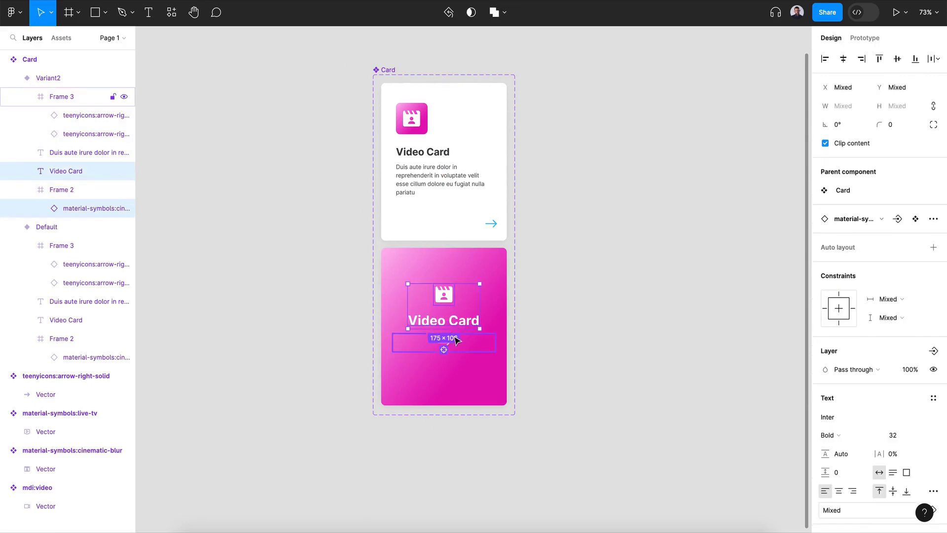
pyautogui.keyDown('shift'); pyautogui.click(455, 342); pyautogui.keyUp('shift')
pyautogui.click(545, 330)
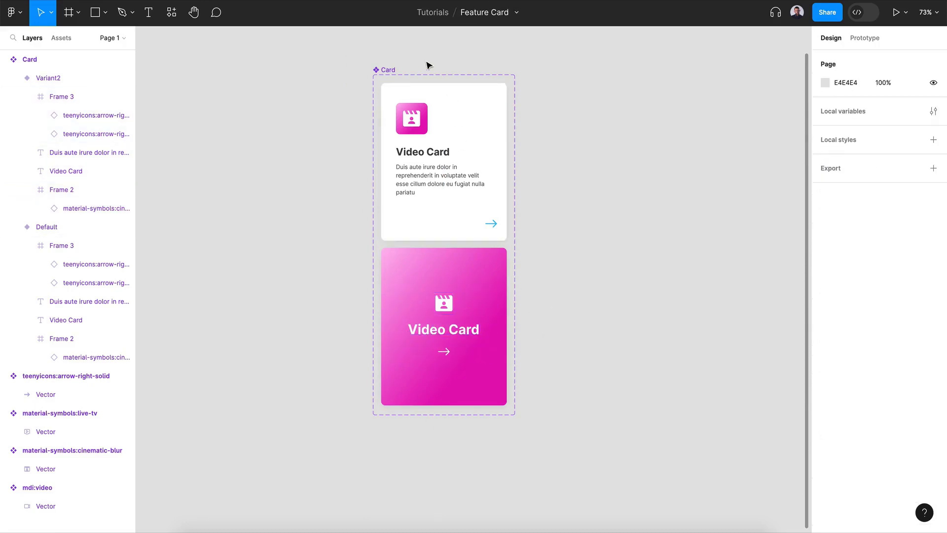
# Add a While hovering interaction to the Default variant that changes it to Variant2.
pyautogui.click(383, 74)
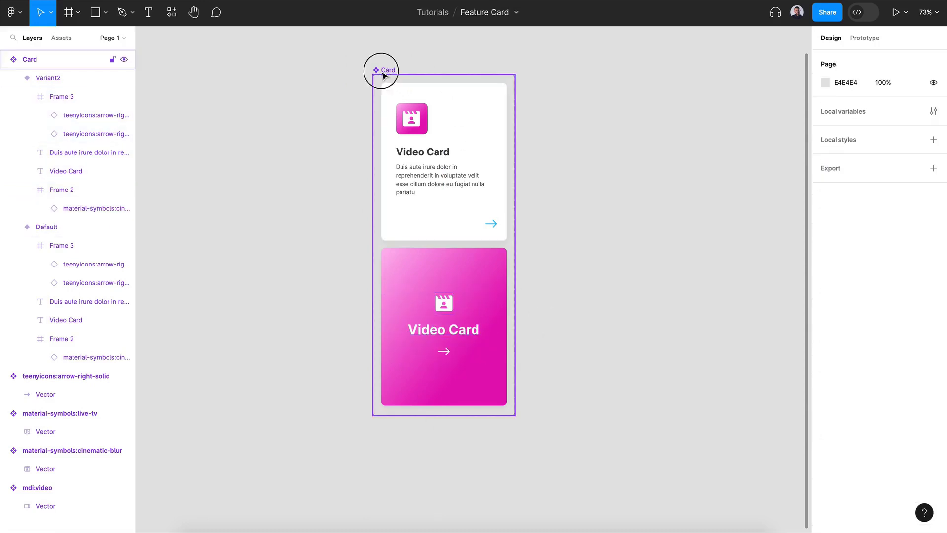
pyautogui.click(857, 42)
pyautogui.click(451, 240)
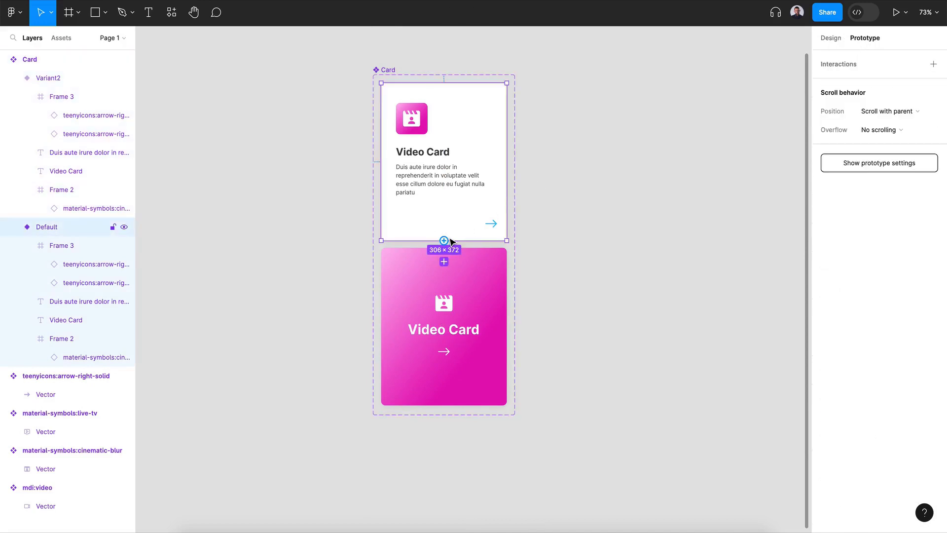
pyautogui.moveTo(445, 243); pyautogui.dragTo(444, 268)
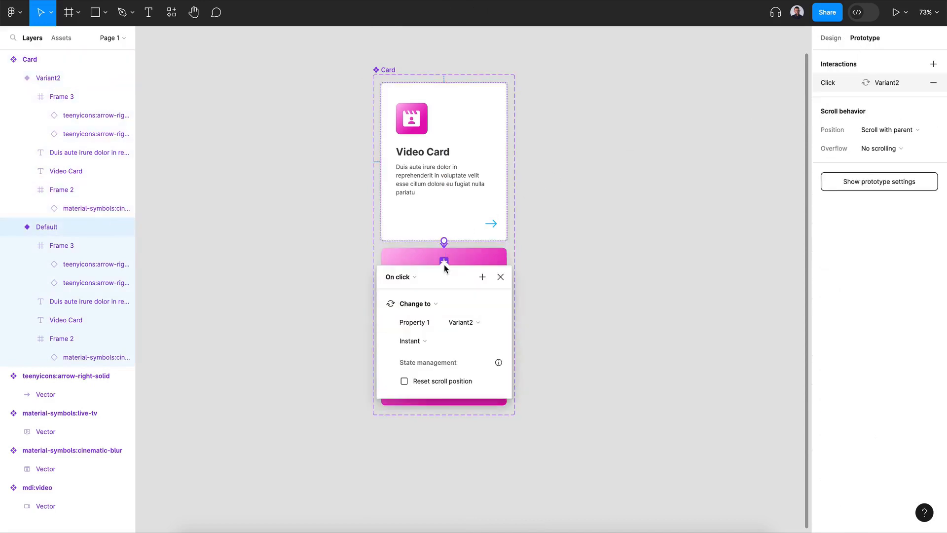
pyautogui.click(396, 279)
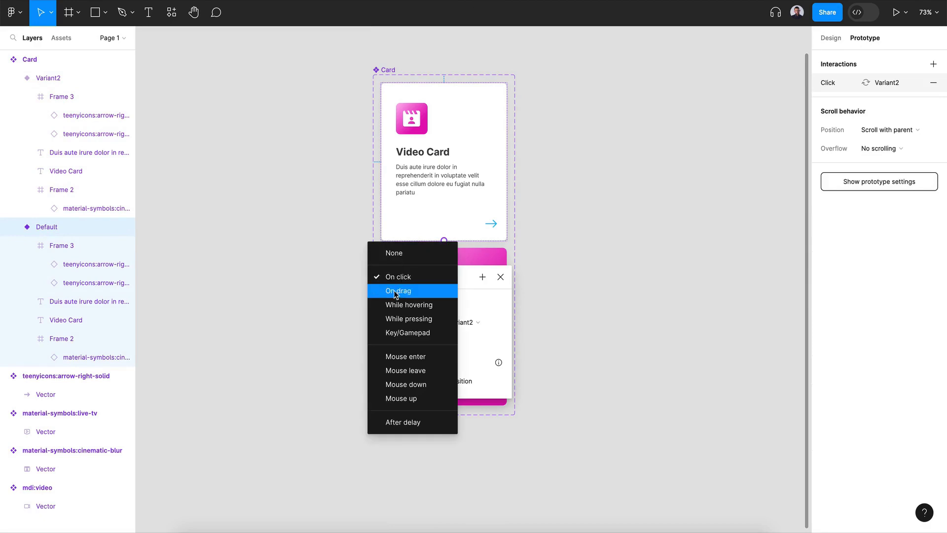
pyautogui.click(413, 310)
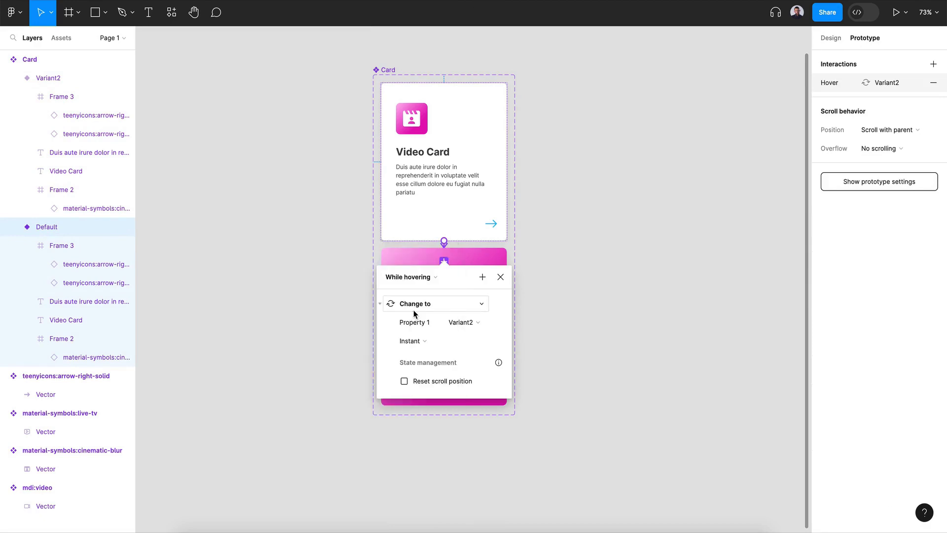
# Set the hover interaction's transition to Smart animate with Gentle easing.
pyautogui.click(441, 344)
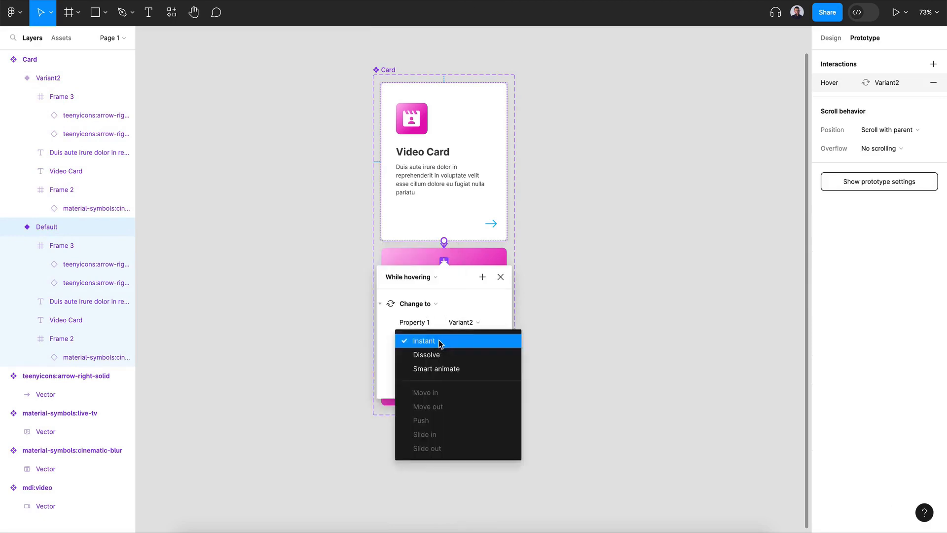
pyautogui.click(436, 368)
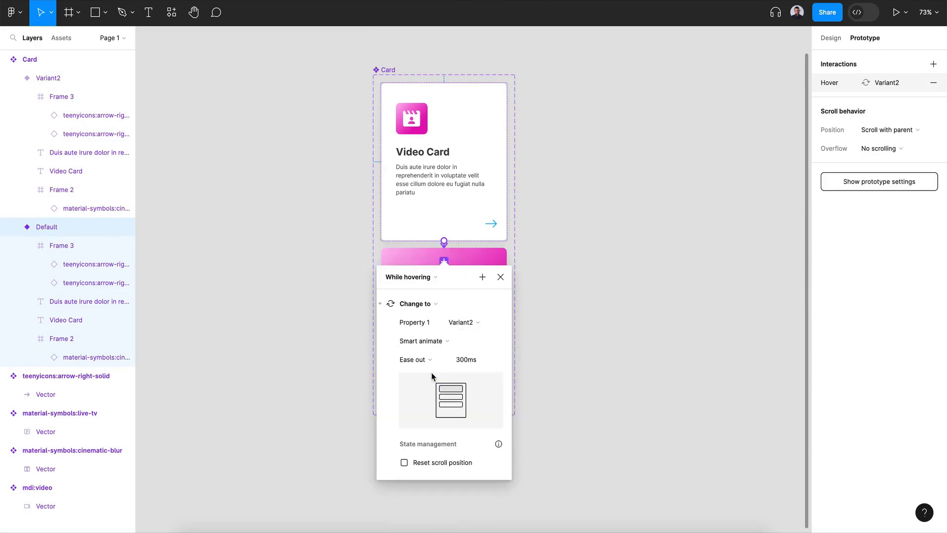
pyautogui.click(428, 363)
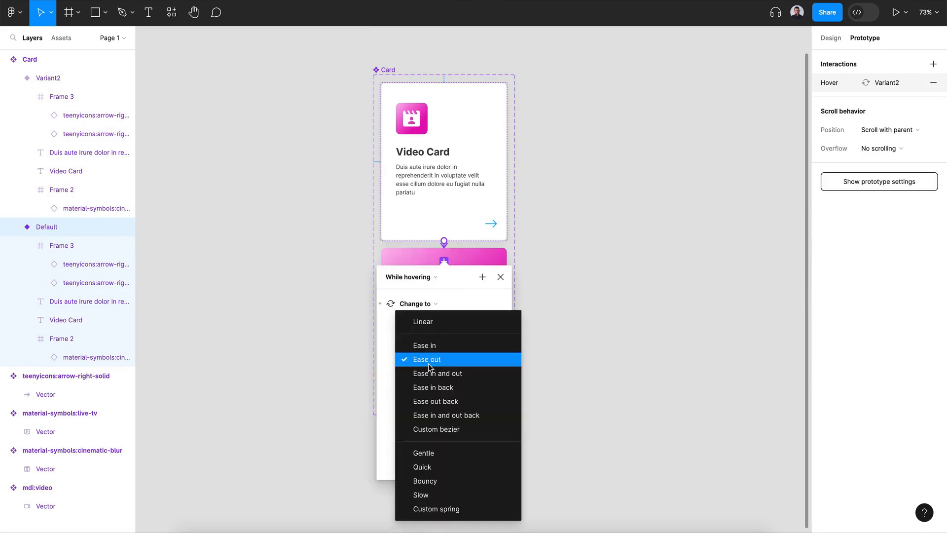
pyautogui.click(447, 454)
pyautogui.press('Escape')
# Show the local component assets and draw a 1521 × 716 frame named "featured" beside the Card component.
pyautogui.hscroll(4, 620, 321)
pyautogui.scroll(1, 620, 322)
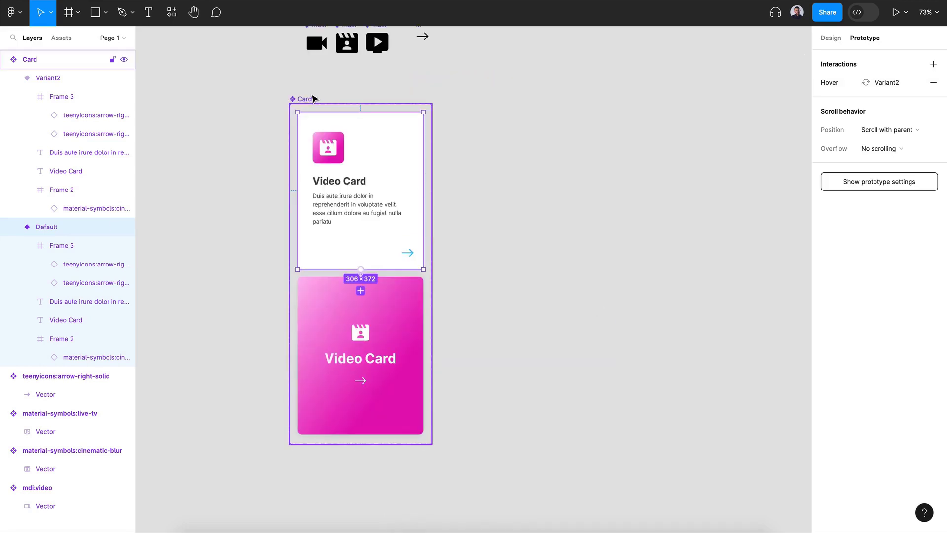
pyautogui.click(305, 99)
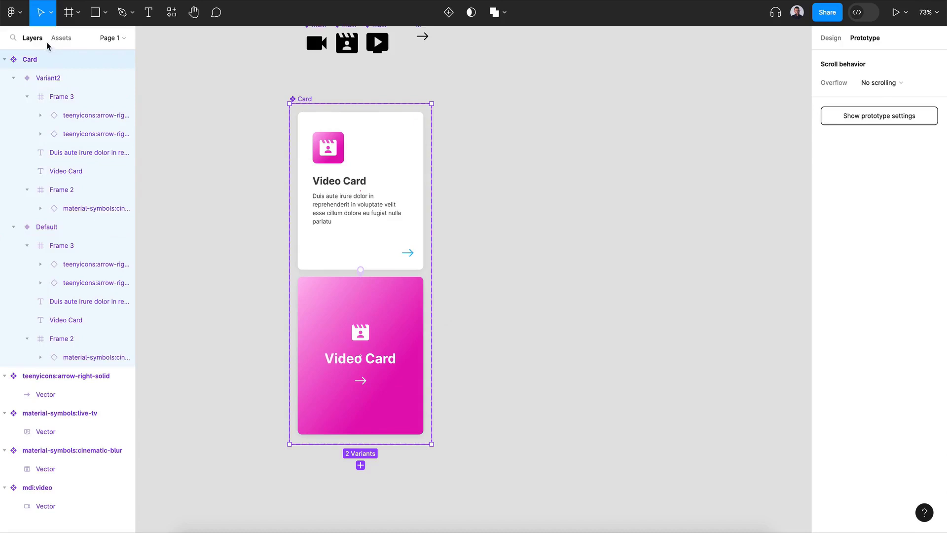
pyautogui.click(60, 38)
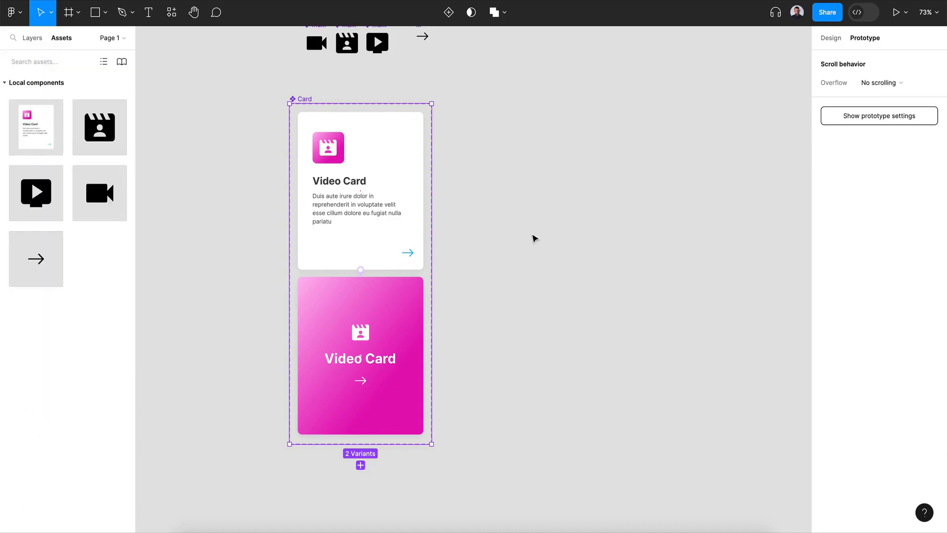
pyautogui.scroll(-4, 532, 236)
pyautogui.hscroll(3, 532, 236)
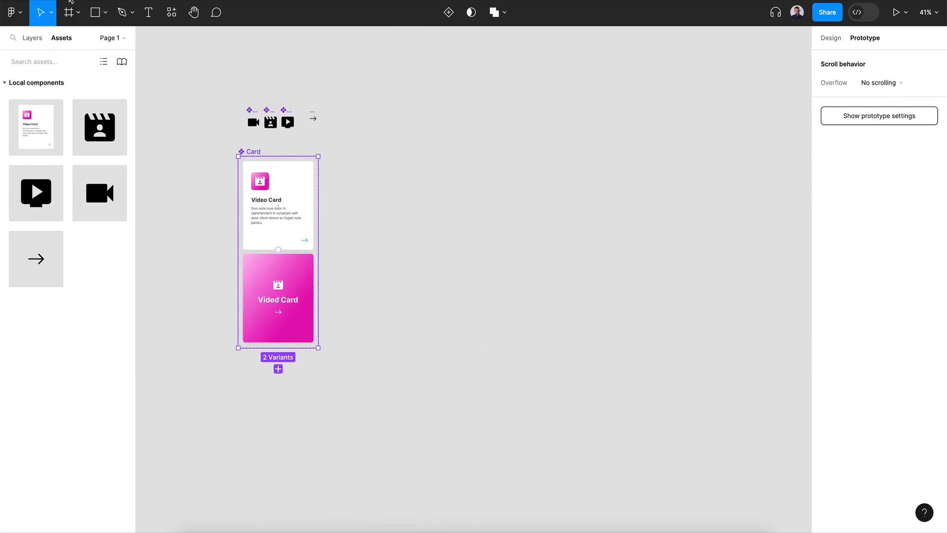
pyautogui.click(69, 12)
pyautogui.moveTo(436, 176); pyautogui.dragTo(767, 338)
pyautogui.moveTo(768, 338); pyautogui.dragTo(789, 354)
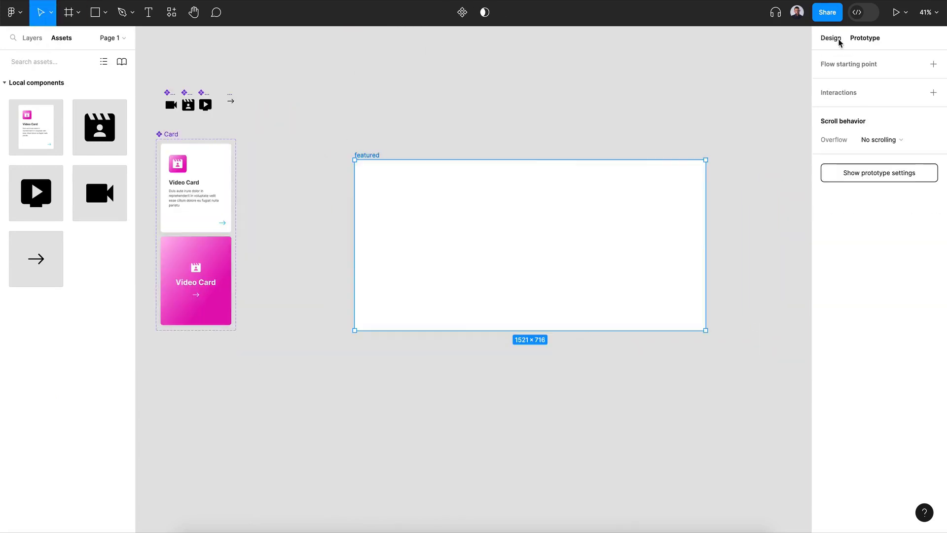
# Place three Card instances in a row 87 px apart, centred in the featured frame, with Center constraints in both directions.
pyautogui.click(839, 40)
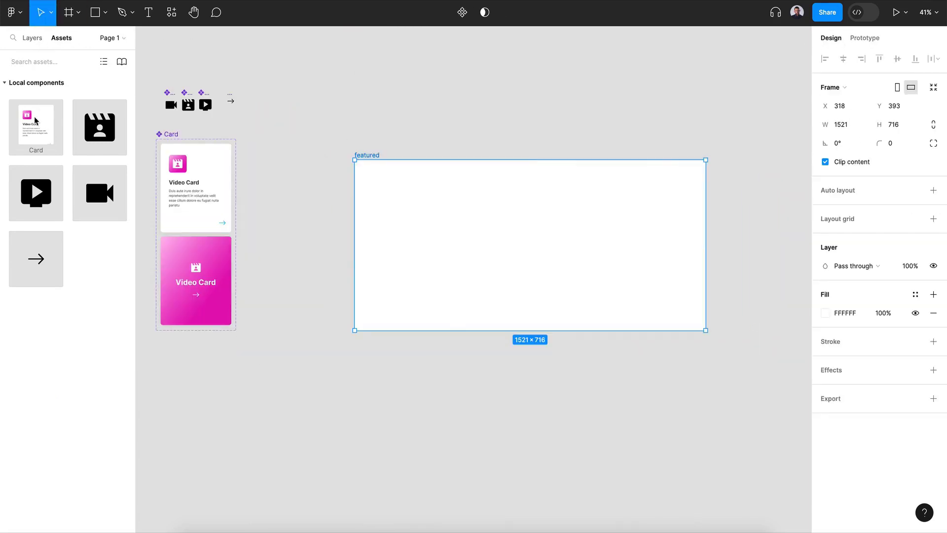
pyautogui.moveTo(36, 120); pyautogui.dragTo(528, 232)
pyautogui.hotkey('ctrl', 'd')
pyautogui.hotkey('ctrl', 'a')
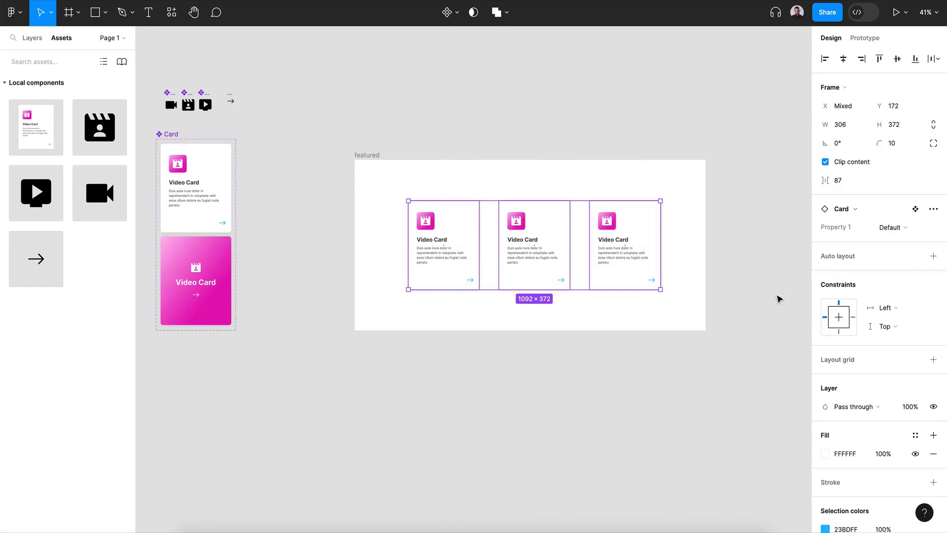
pyautogui.click(843, 323)
pyautogui.moveTo(512, 272); pyautogui.dragTo(518, 272)
pyautogui.scroll(4, 442, 276)
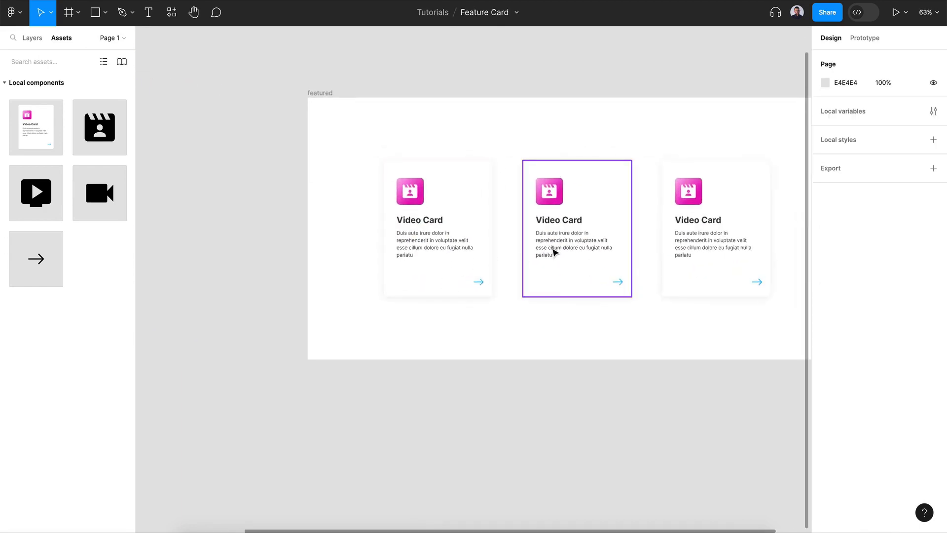
# Retitle the three card instances "Video Creating", "Film making" and "Live Brodcast".
pyautogui.doubleClick(559, 220)
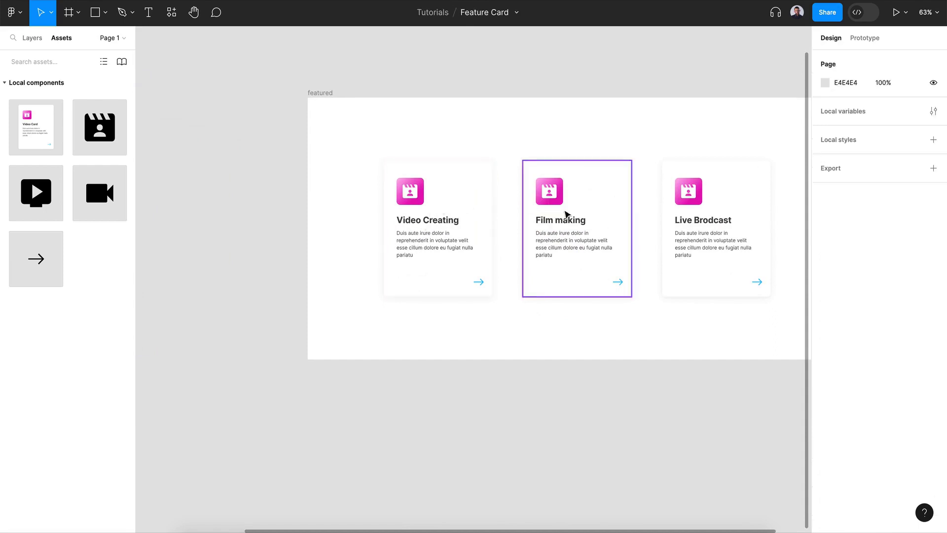
pyautogui.click(561, 205)
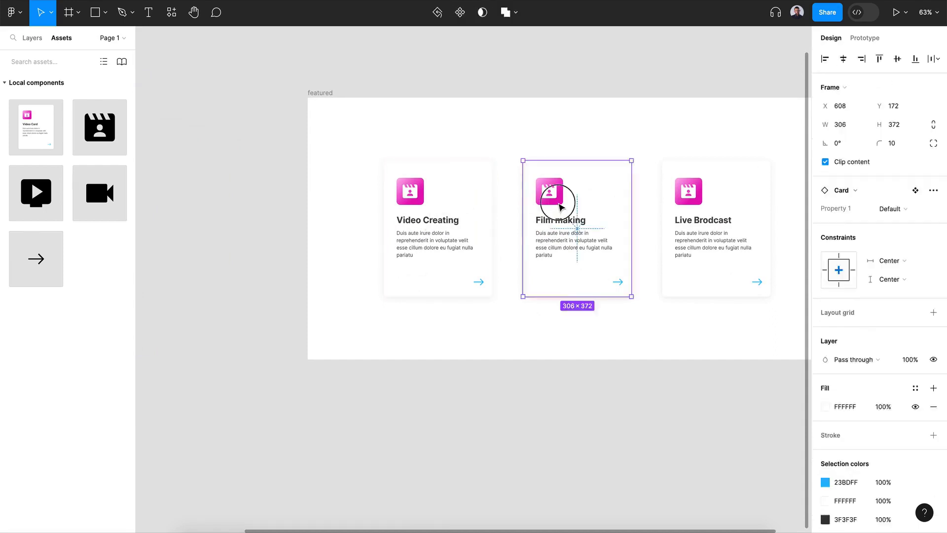
# Swap the Film making card's icon for material-symbols:live-tv and the Live Brodcast card's icon for mdi:video.
pyautogui.click(561, 206)
pyautogui.click(553, 190)
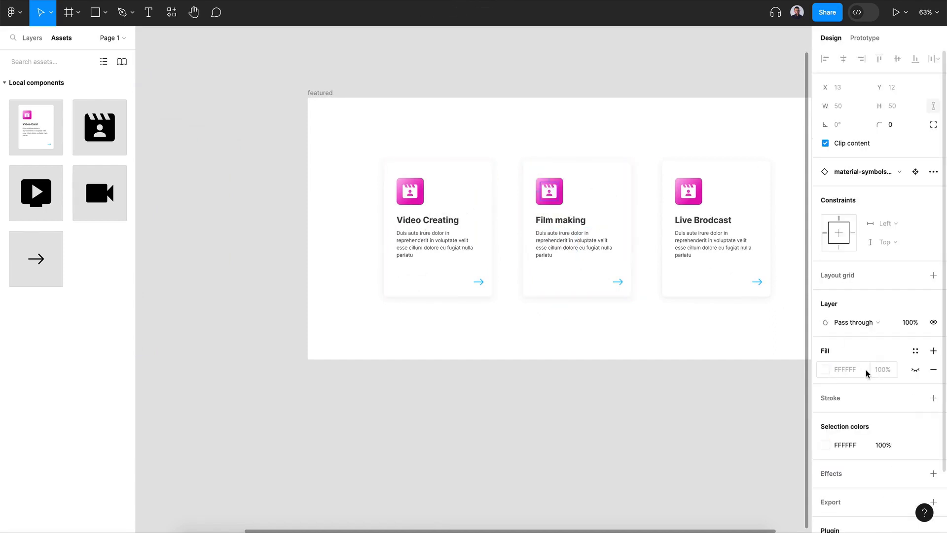
pyautogui.scroll(-2, 867, 370)
pyautogui.scroll(2, 903, 282)
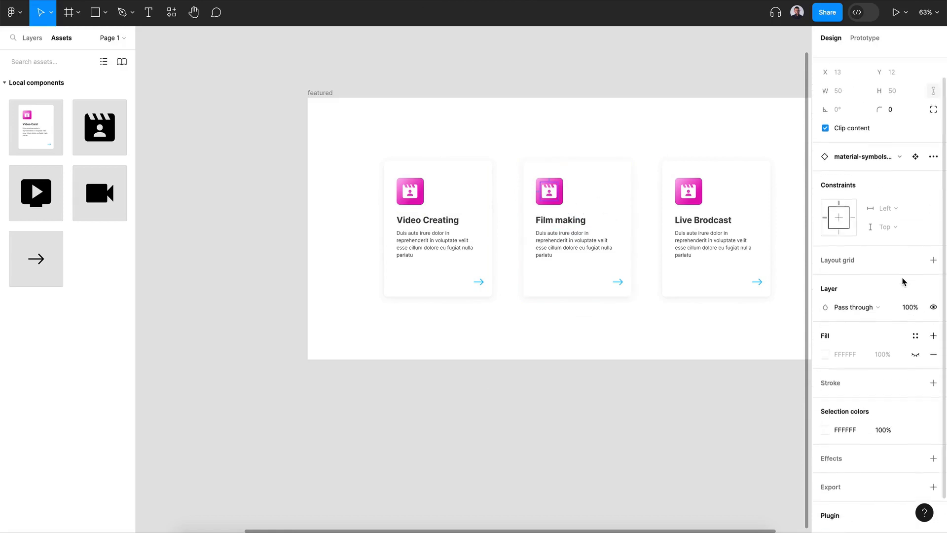
pyautogui.click(863, 172)
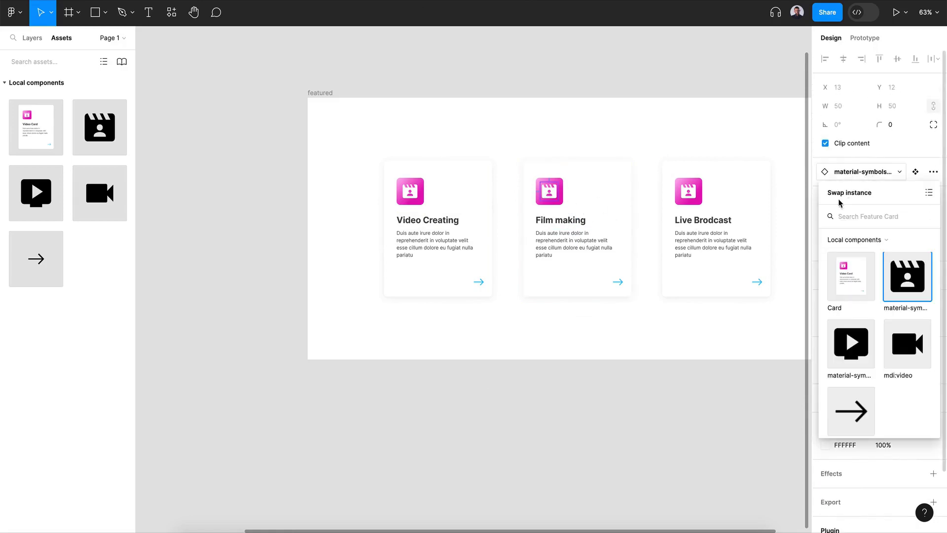
pyautogui.click(867, 340)
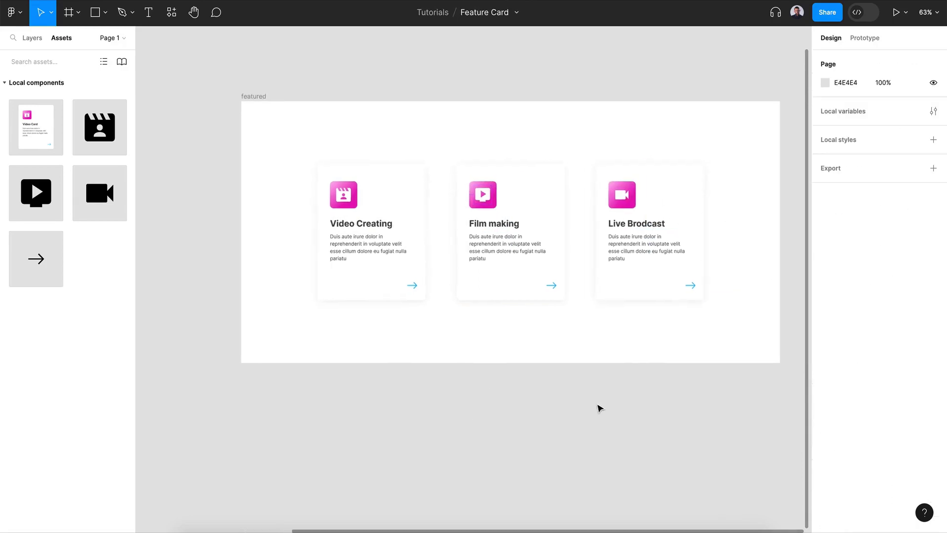
pyautogui.hscroll(2, 600, 408)
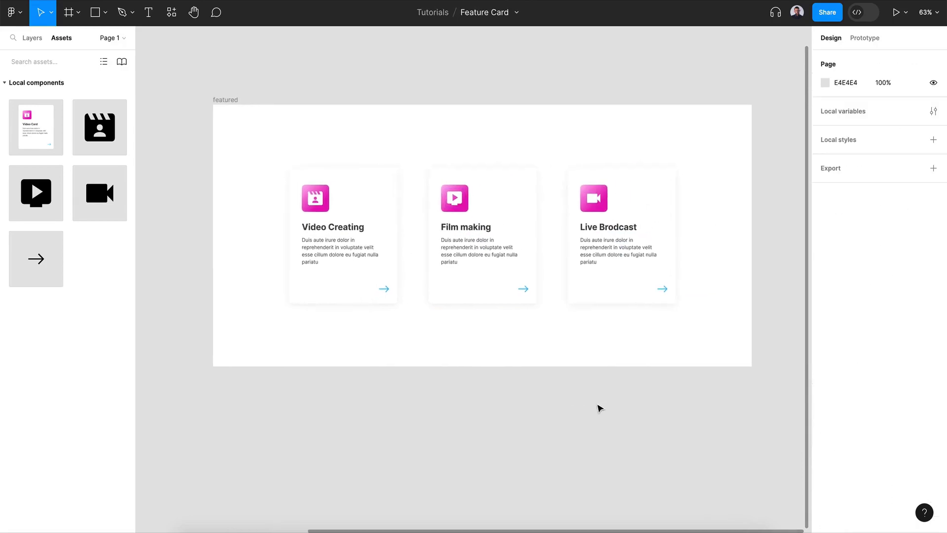
# Recolour the gradient icon backgrounds by shifting the stop hues to blue for Film making and green for Live Brodcast.
pyautogui.doubleClick(455, 200)
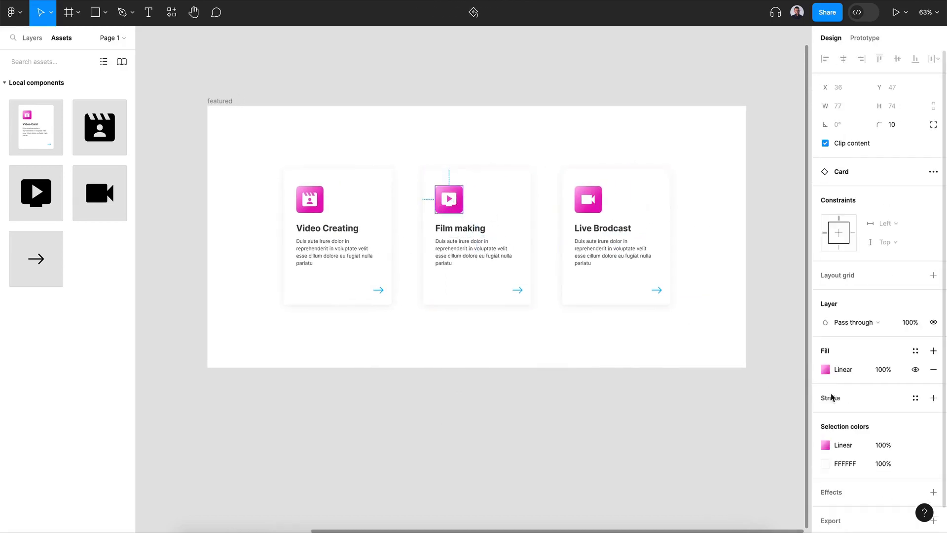
pyautogui.click(826, 369)
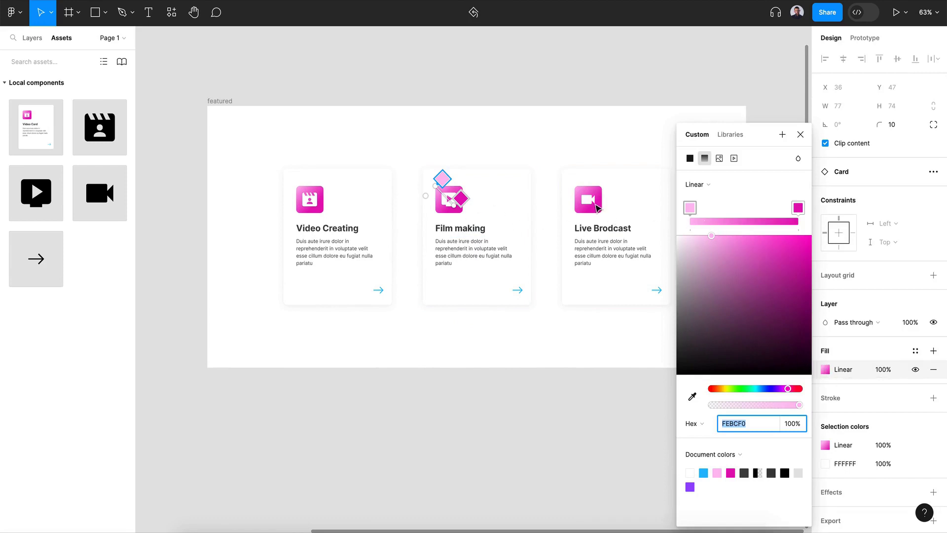
pyautogui.moveTo(788, 389); pyautogui.dragTo(762, 389)
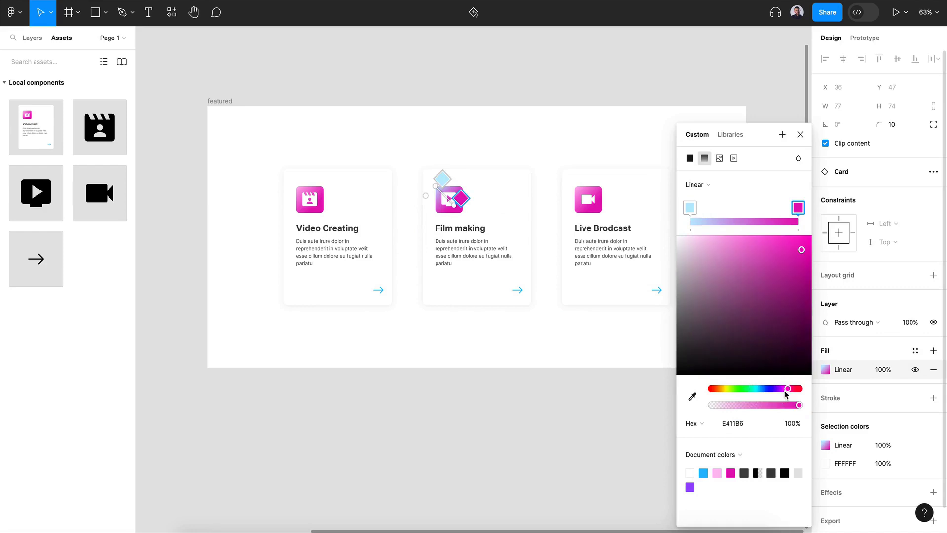
pyautogui.moveTo(786, 389); pyautogui.dragTo(763, 390)
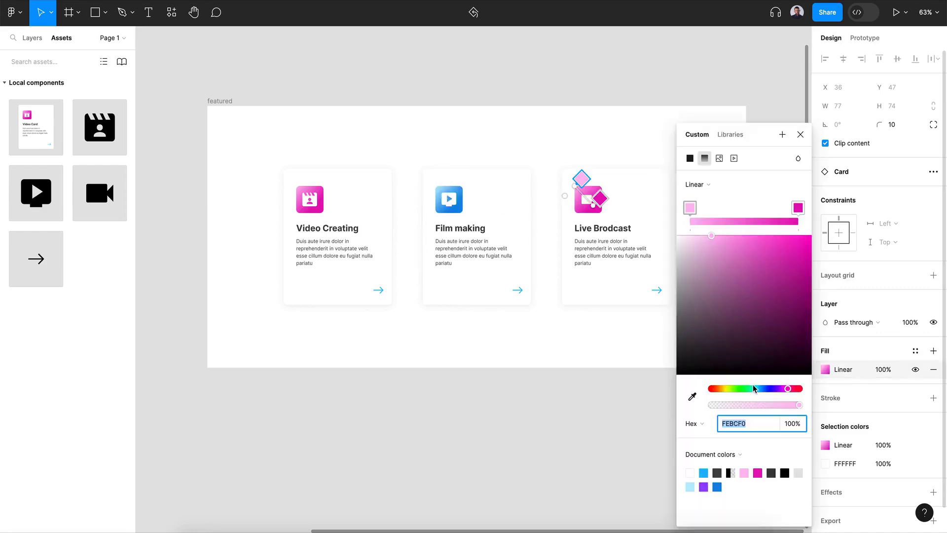
pyautogui.moveTo(754, 388); pyautogui.dragTo(745, 389)
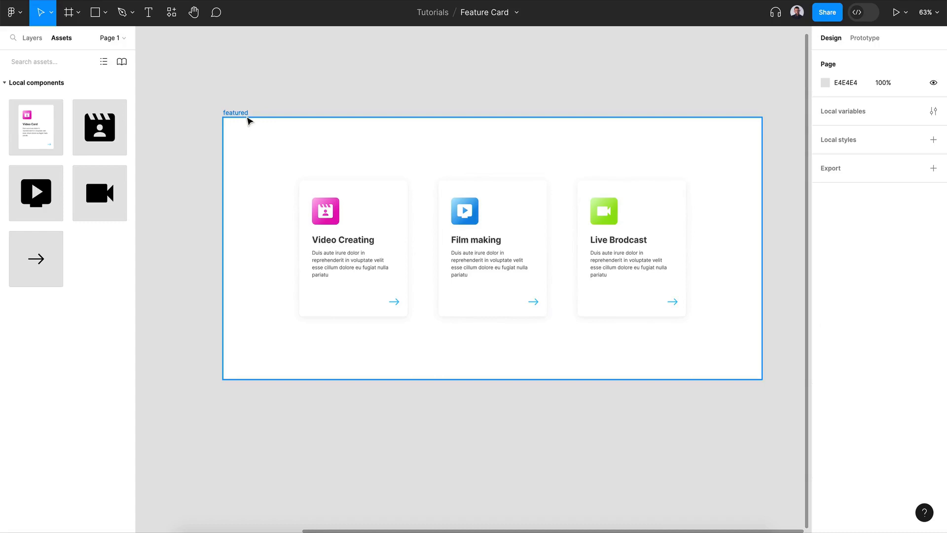
# Fill the featured frame with a red and turquoise blurred image found by searching "glass blur" in the Freepik plugin.
pyautogui.click(240, 113)
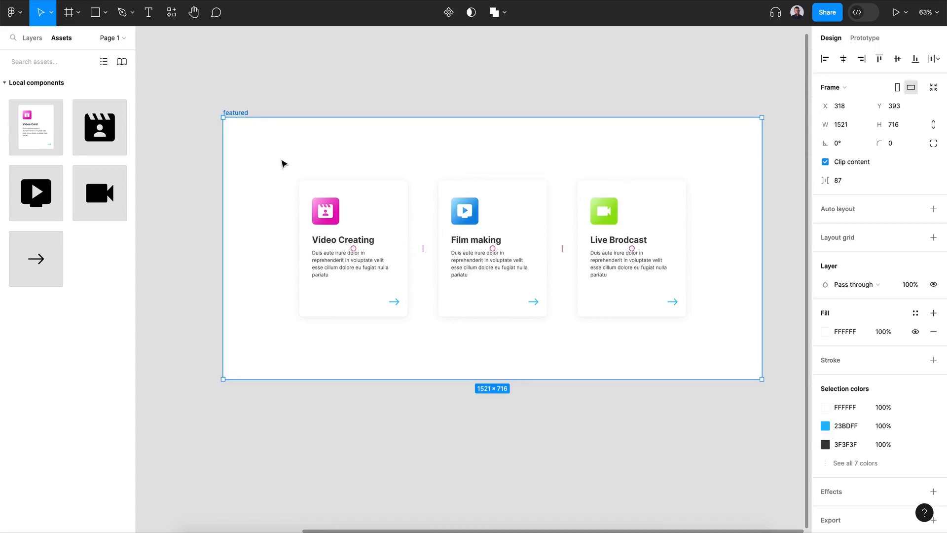
pyautogui.click(171, 13)
pyautogui.write('freepik')
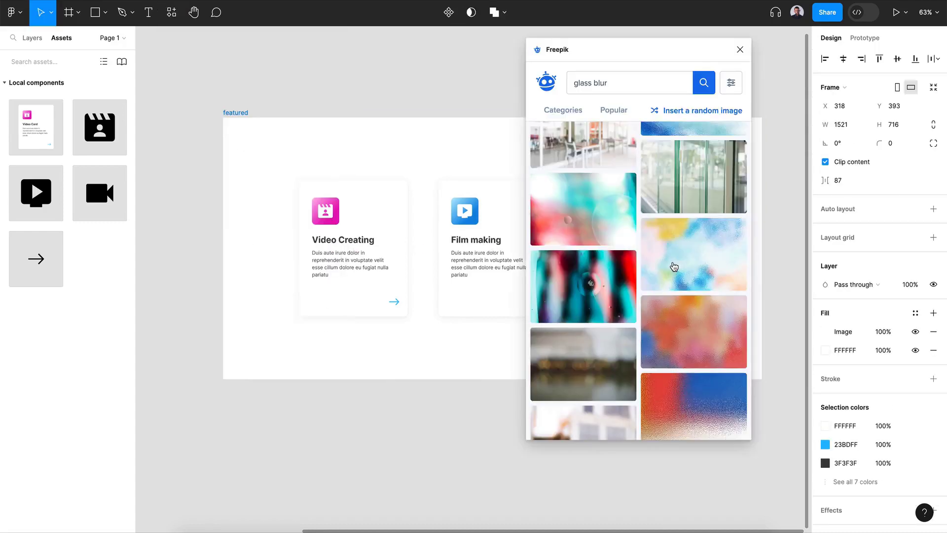
pyautogui.click(587, 207)
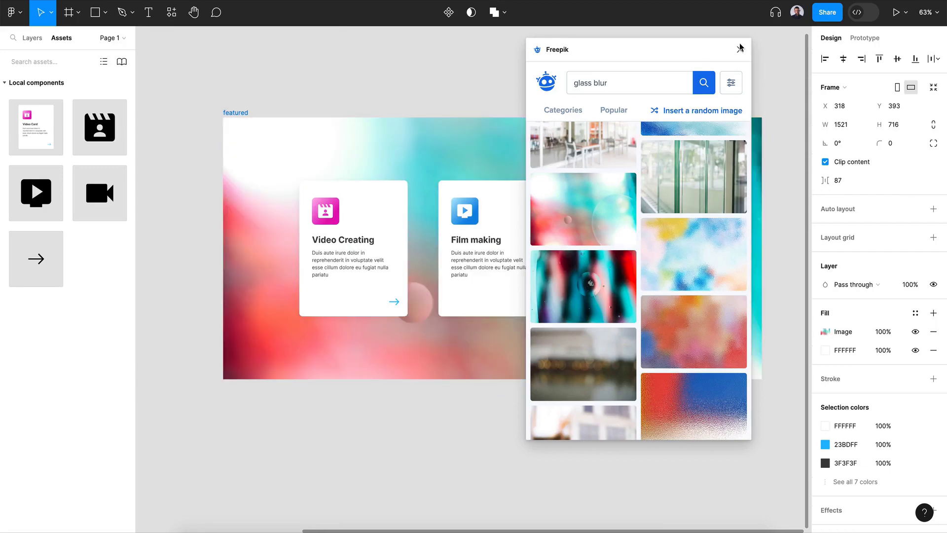
pyautogui.click(740, 49)
pyautogui.click(508, 423)
pyautogui.click(236, 113)
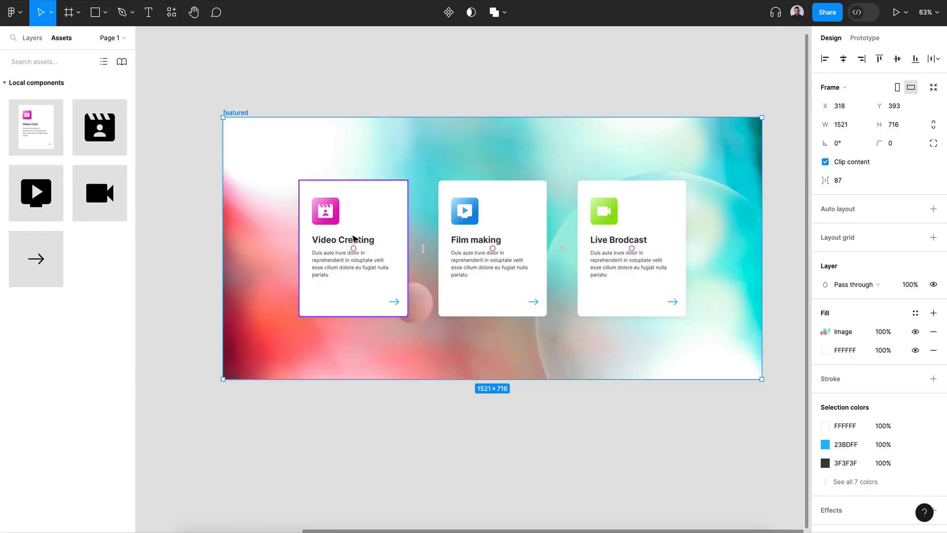
# Centre-align the title text in both the default and gradient variants of the Card component.
pyautogui.hscroll(-10, 321, 243)
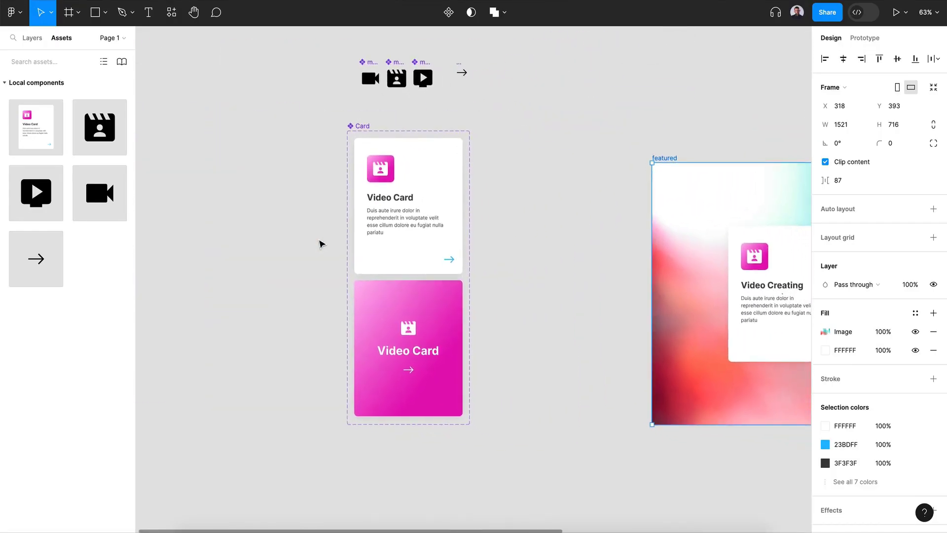
pyautogui.doubleClick(400, 198)
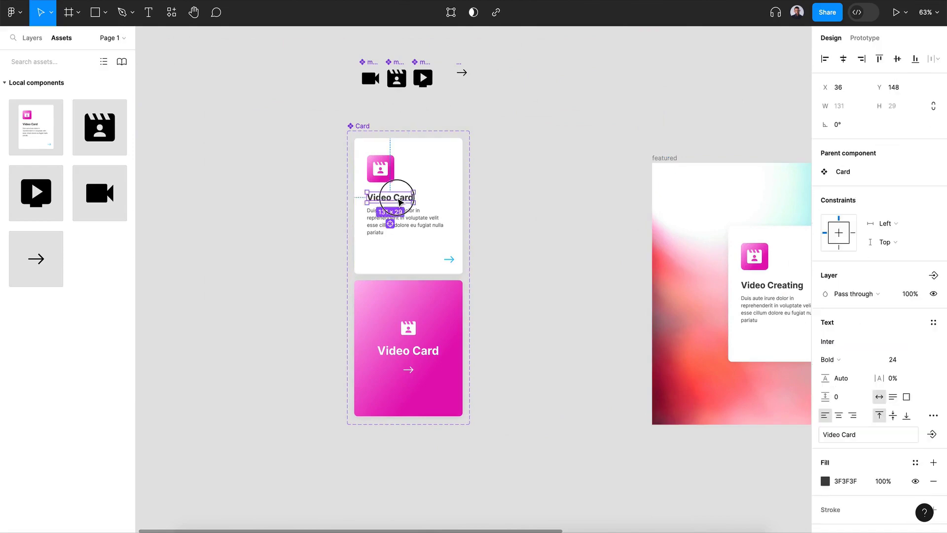
pyautogui.click(840, 416)
pyautogui.doubleClick(426, 355)
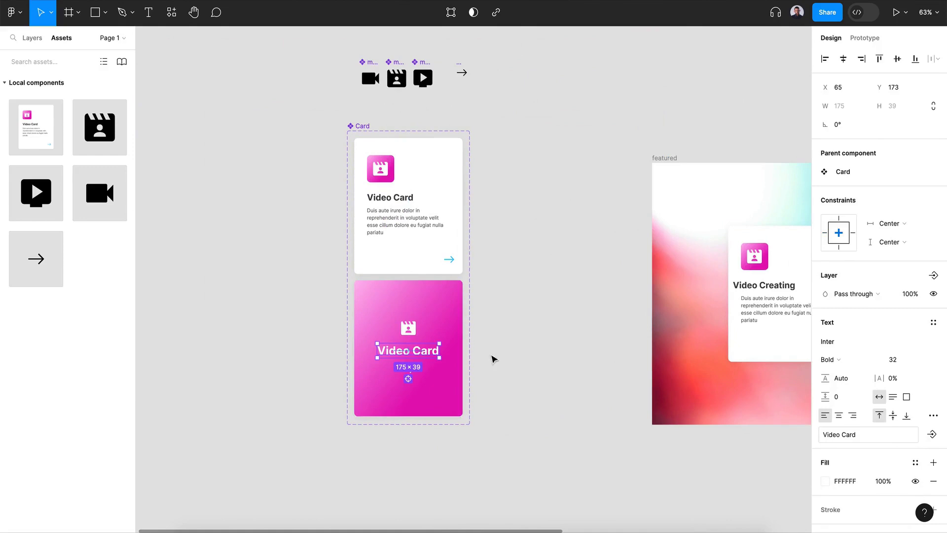
pyautogui.click(840, 415)
pyautogui.scroll(-3, 842, 417)
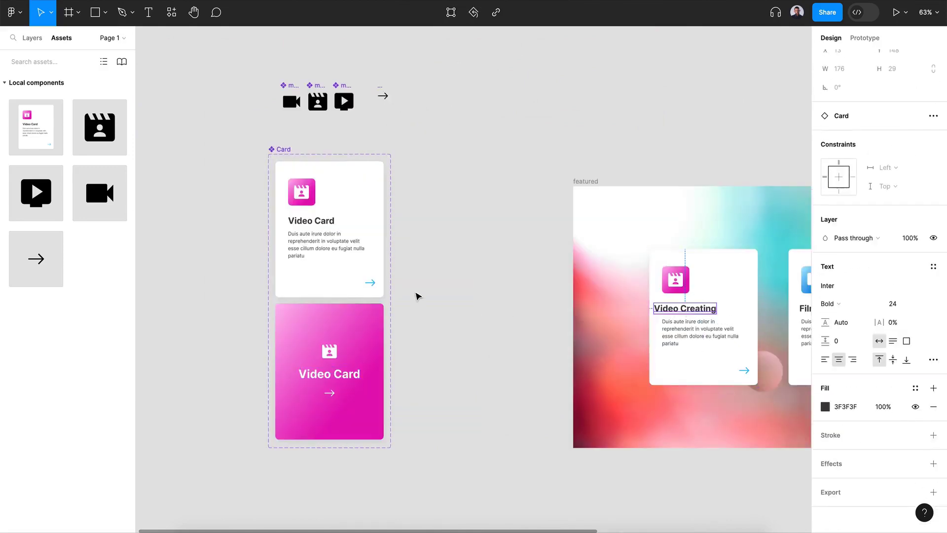
# Try a centred horizontal constraint on the default variant's title, then restore it to Left.
pyautogui.doubleClick(311, 220)
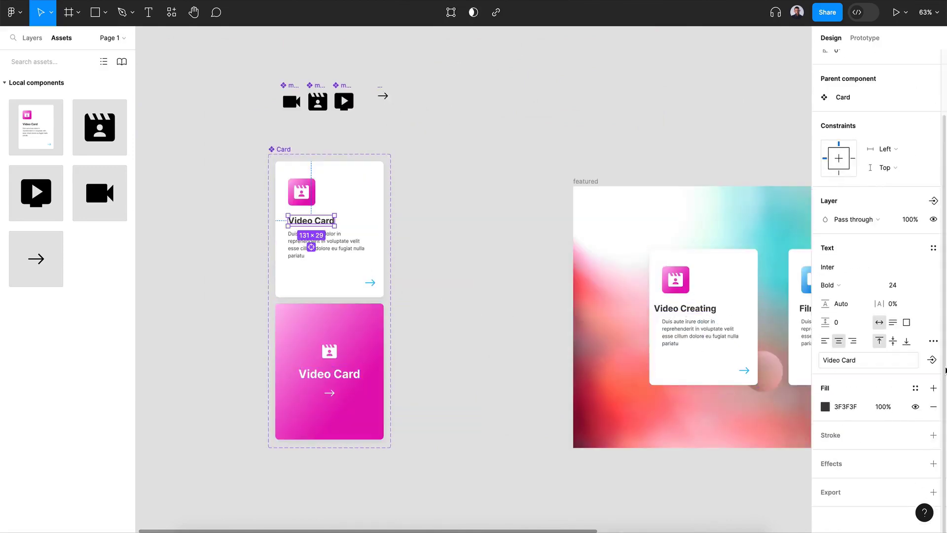
pyautogui.click(839, 159)
pyautogui.click(839, 145)
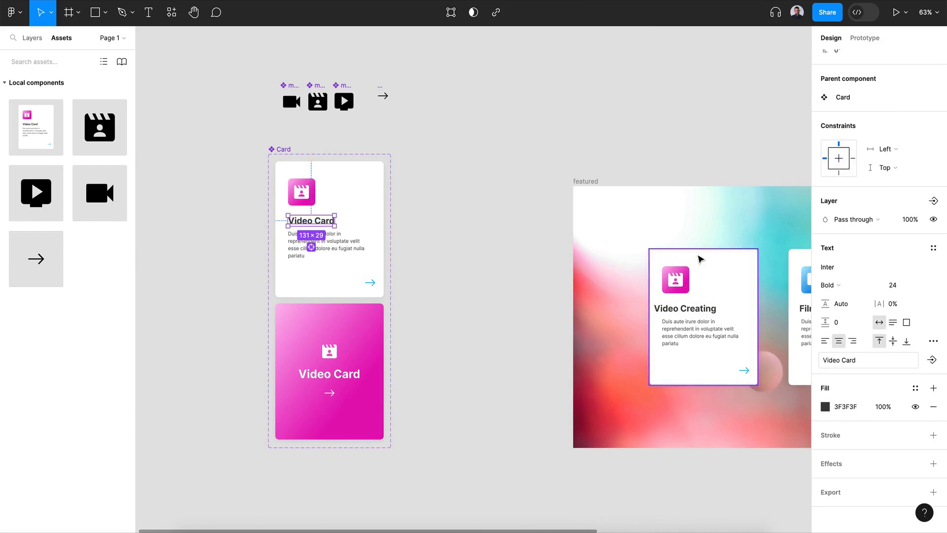
# Try resetting all changes on the three card instances in the featured frame.
pyautogui.hscroll(6, 700, 258)
pyautogui.press('Escape')
pyautogui.click(414, 288)
pyautogui.keyDown('shift'); pyautogui.click(543, 286); pyautogui.keyUp('shift')
pyautogui.keyDown('shift'); pyautogui.click(709, 254); pyautogui.keyUp('shift')
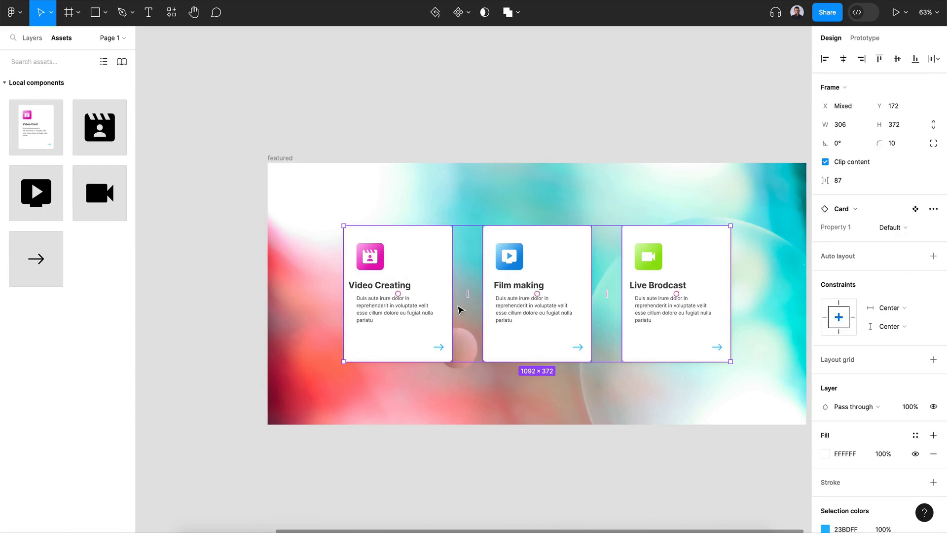
pyautogui.hotkey('shift', '0')
pyautogui.hscroll(2, 630, 252)
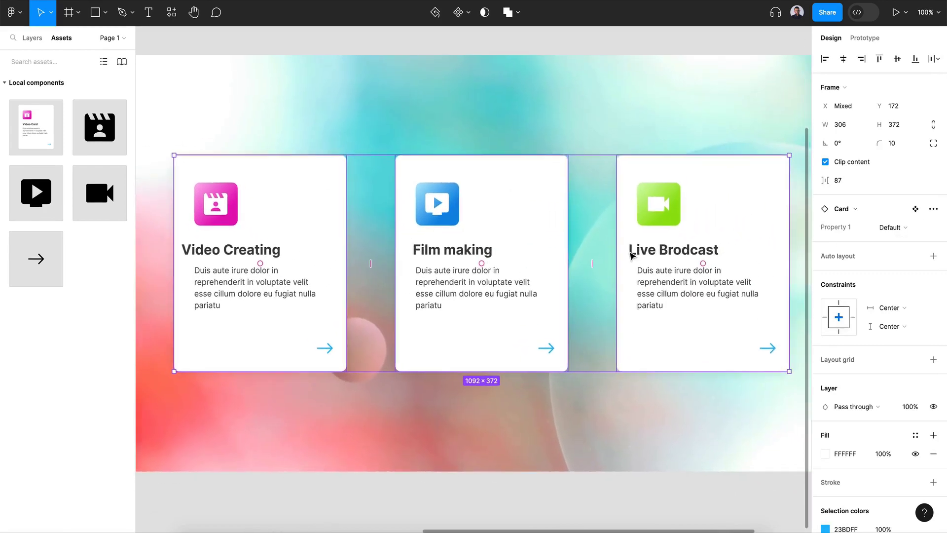
pyautogui.scroll(-3, 630, 252)
pyautogui.hscroll(1, 631, 253)
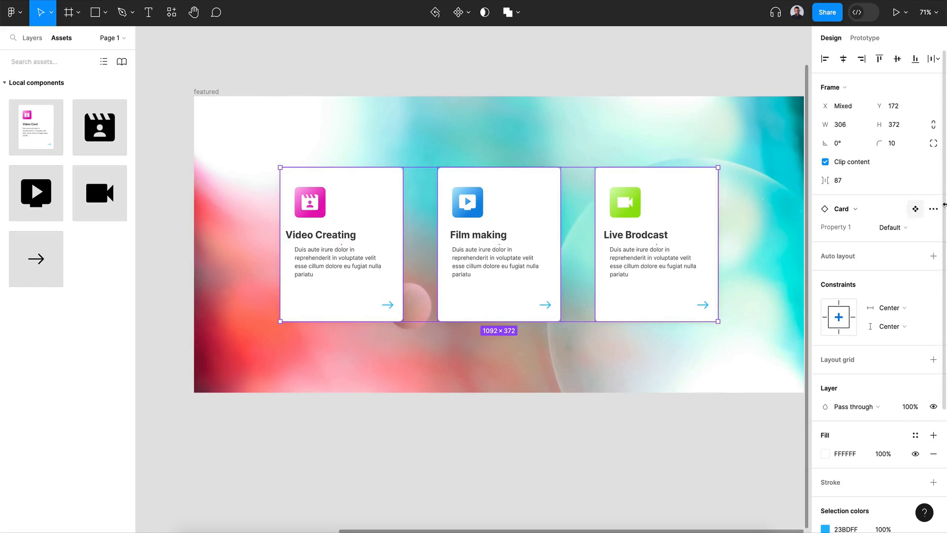
pyautogui.click(934, 209)
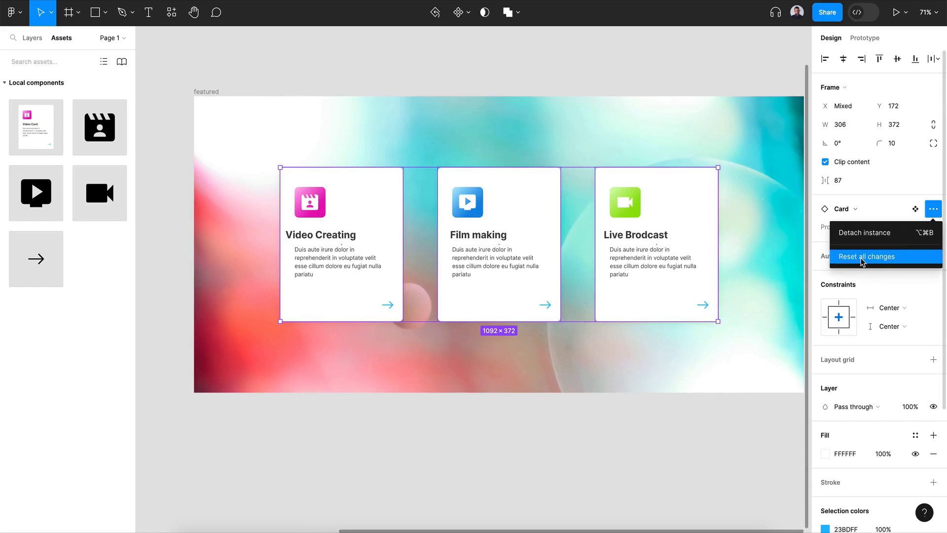
pyautogui.click(863, 257)
# Undo the reset so the three card instances regain their custom titles and icons.
pyautogui.doubleClick(317, 232)
pyautogui.doubleClick(331, 235)
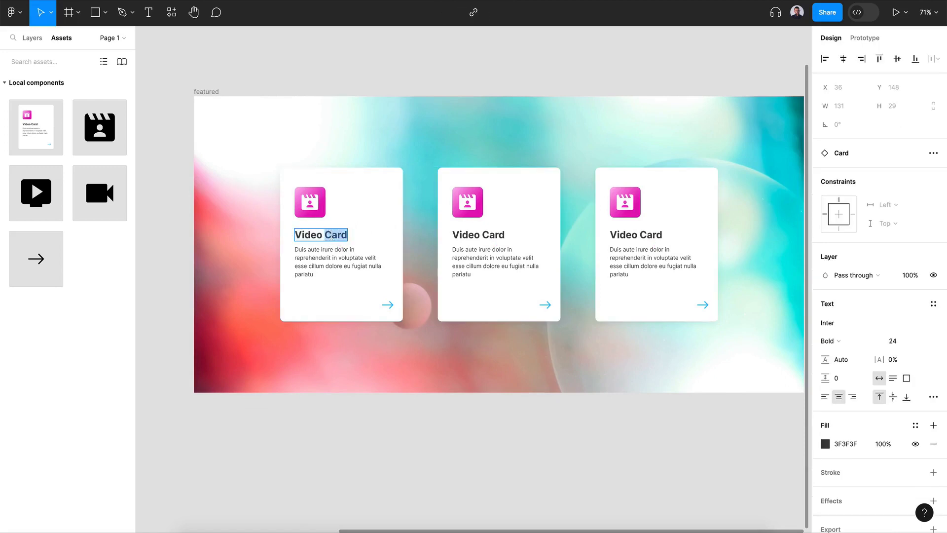
pyautogui.hotkey('ctrl', 'z')
pyautogui.hotkey('ctrl', 'z')
pyautogui.hotkey('ctrl', 'z')
pyautogui.hotkey('ctrl', 'z')
pyautogui.hotkey('ctrl', 'z')
pyautogui.hotkey('ctrl', 'z')
# Left-align the title text in the default variant of the Card component.
pyautogui.hscroll(-10, 386, 345)
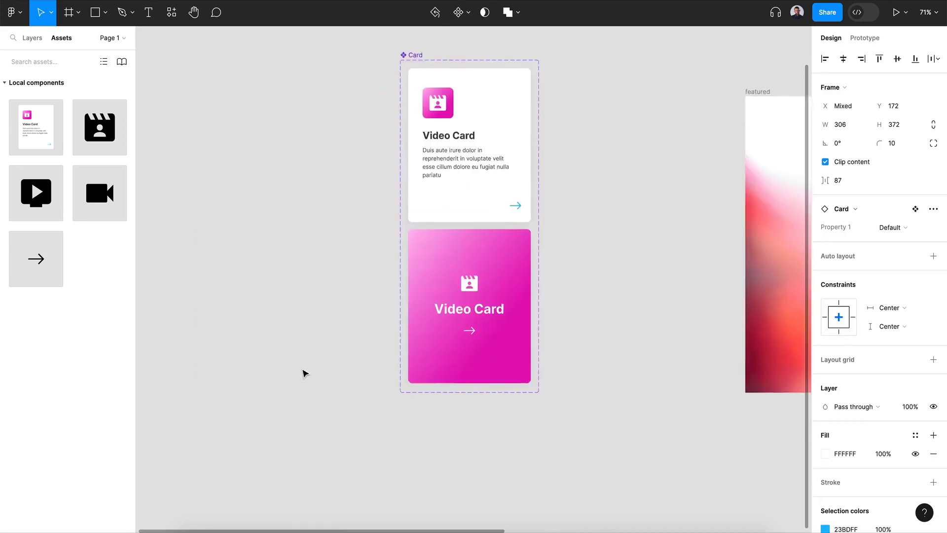
pyautogui.scroll(1, 305, 374)
pyautogui.doubleClick(411, 167)
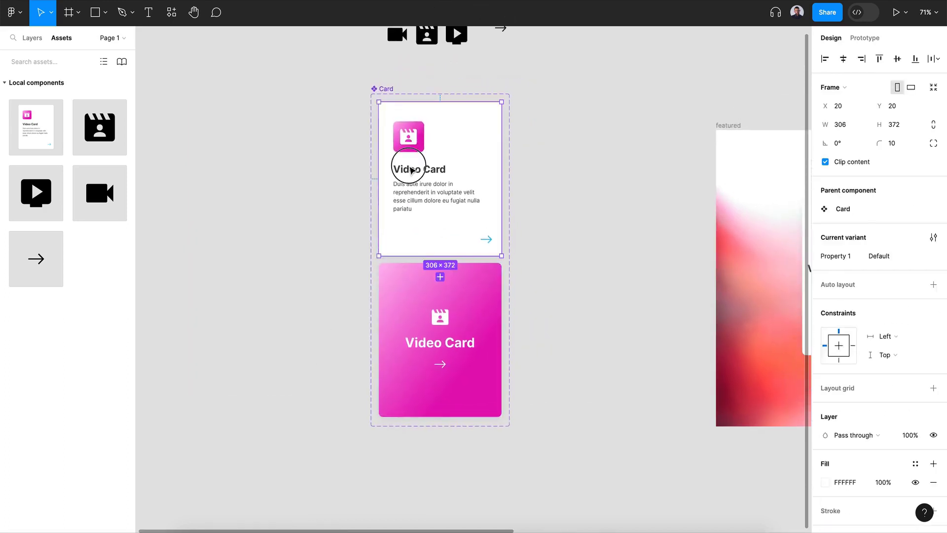
pyautogui.doubleClick(408, 167)
pyautogui.click(826, 416)
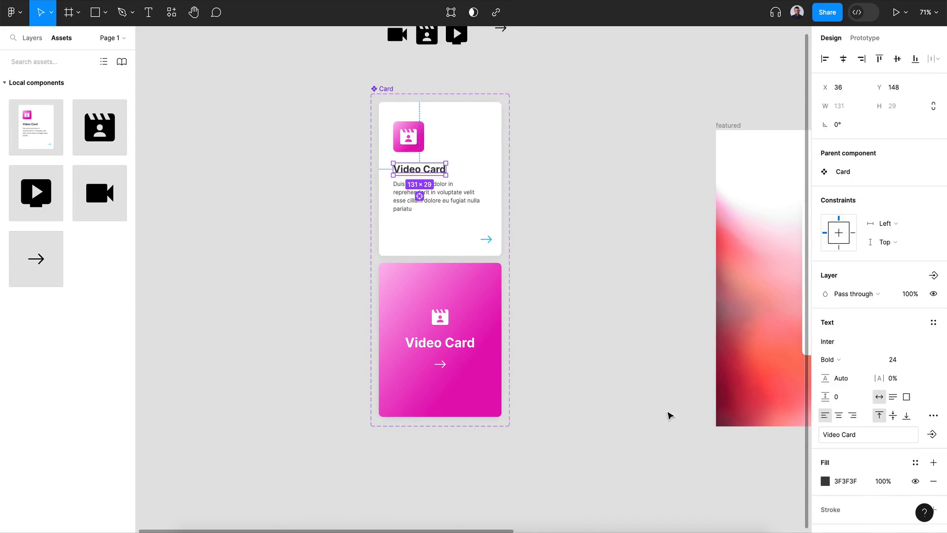
# Preview the featured section in the prototype and test the Video Creating card's hover animation.
pyautogui.hscroll(10, 514, 381)
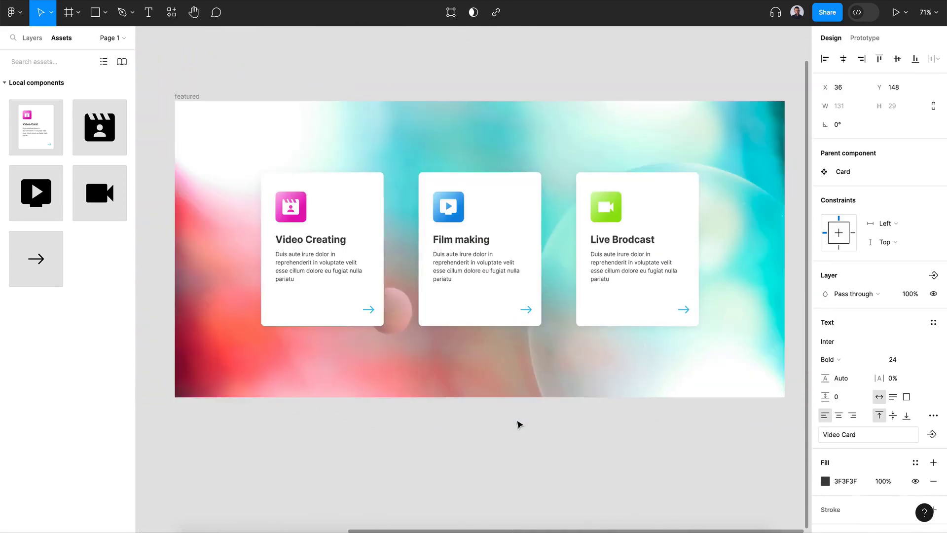
pyautogui.click(518, 424)
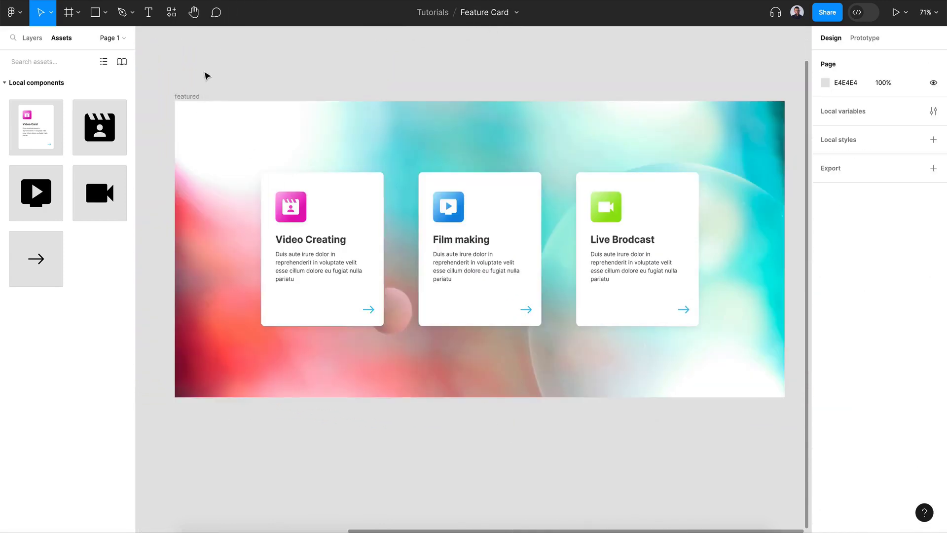
pyautogui.hotkey('ctrl', 'Tab')
pyautogui.moveTo(313, 220)
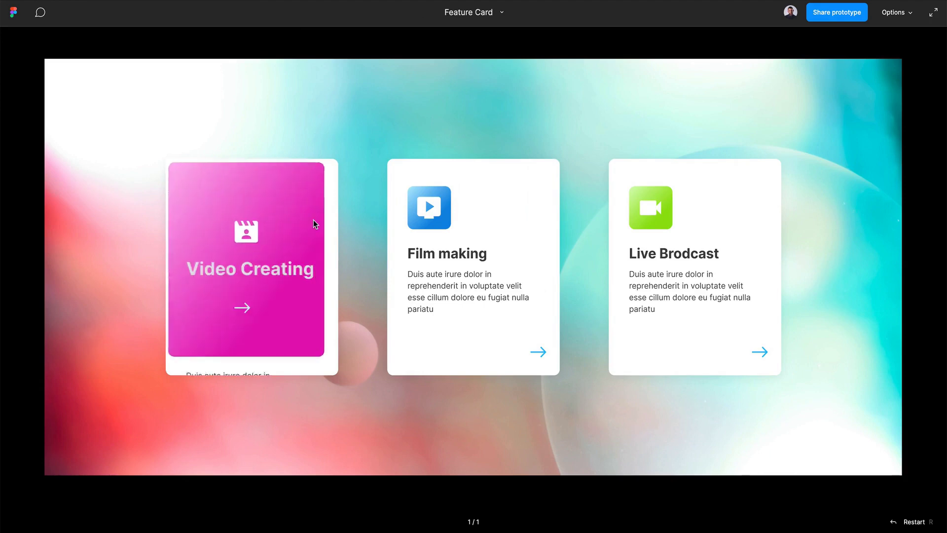